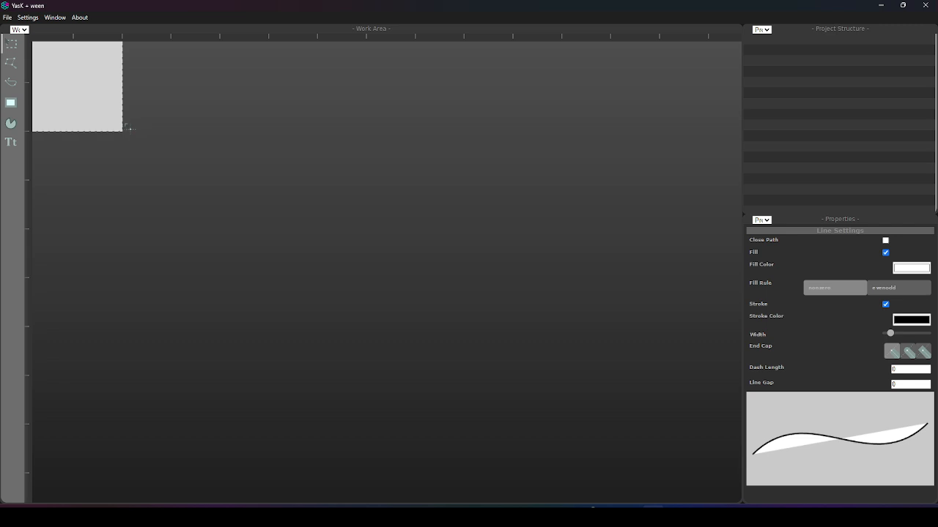
Draw a rectangle starting at the canvas's left edge, slightly above mid-height.
{"action": "left_click_drag", "start_coordinate": [113, 112], "coordinate": [420, 220]}
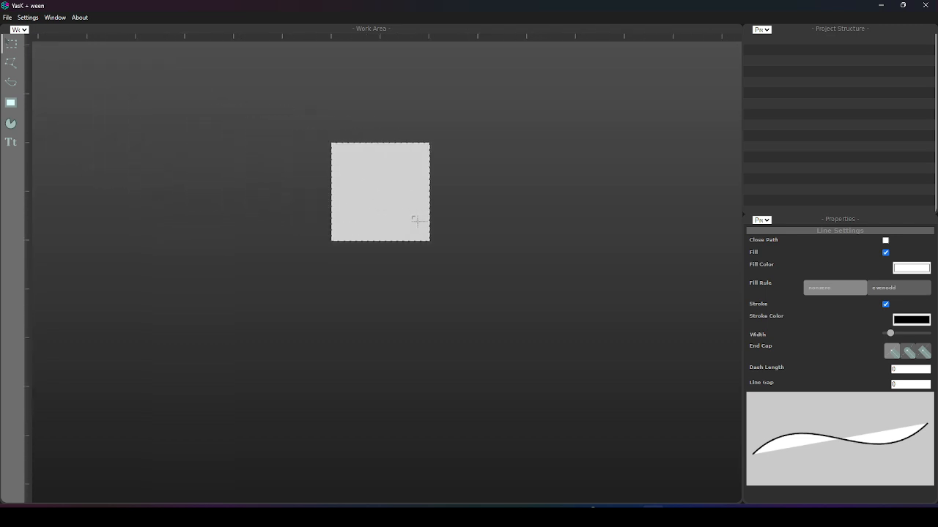
{"action": "scroll", "coordinate": [346, 215], "scroll_direction": "up", "scroll_amount": 2}
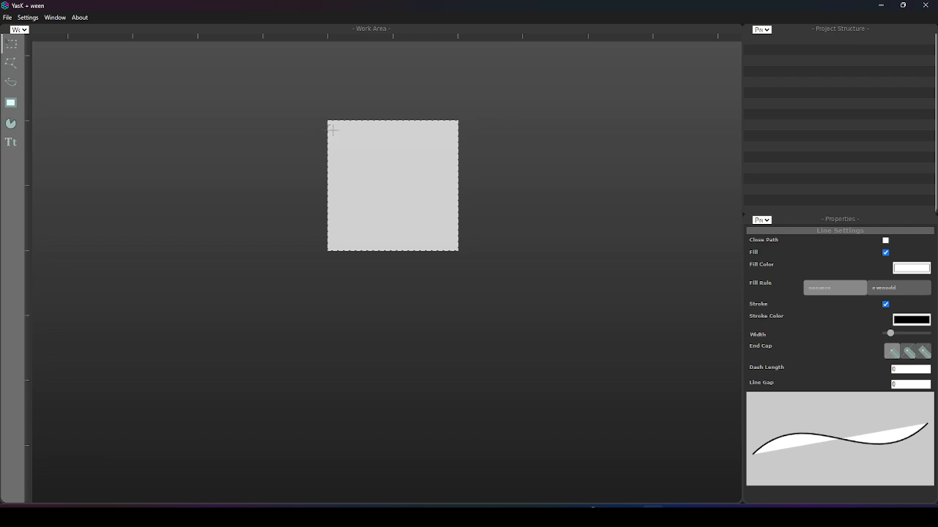
{"action": "scroll", "coordinate": [334, 134], "scroll_direction": "up", "scroll_amount": 1}
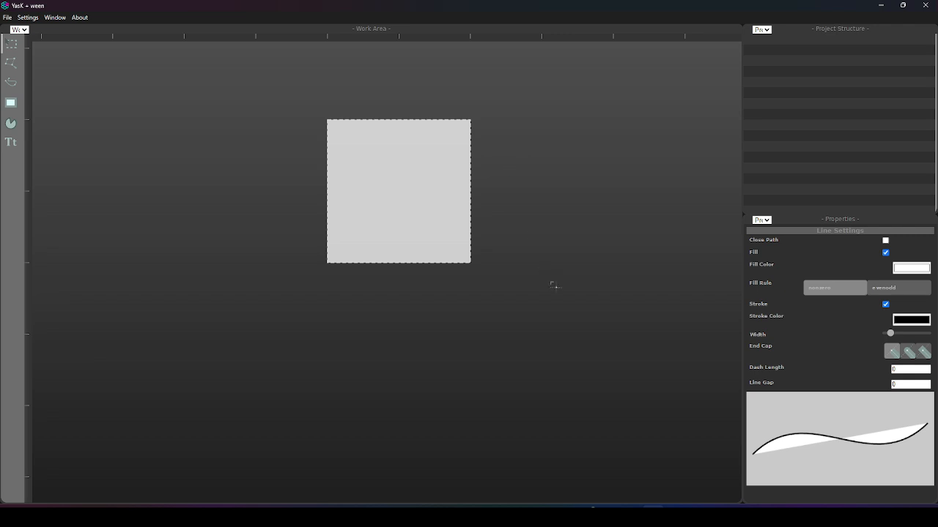
{"action": "left_click_drag", "start_coordinate": [448, 184], "coordinate": [458, 228]}
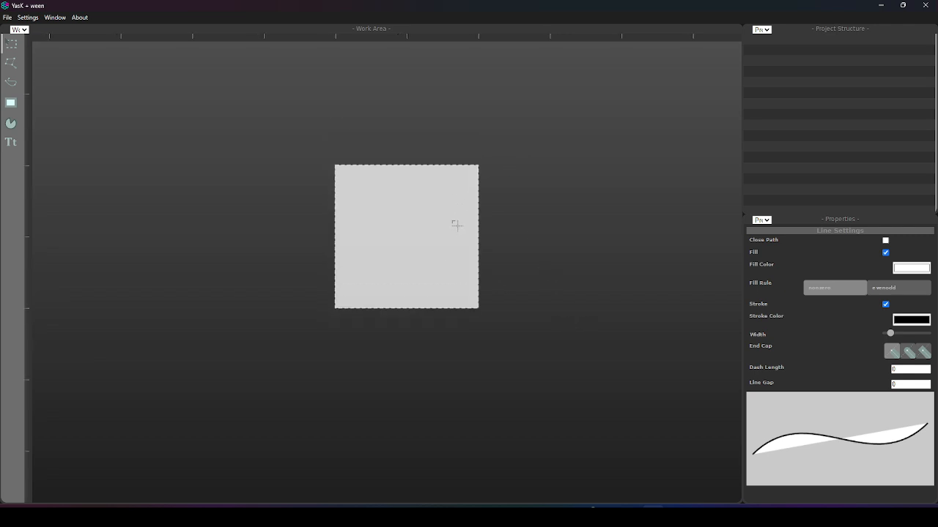
{"action": "scroll", "coordinate": [443, 231], "scroll_direction": "up", "scroll_amount": 2}
{"action": "scroll", "coordinate": [351, 258], "scroll_direction": "up", "scroll_amount": 2}
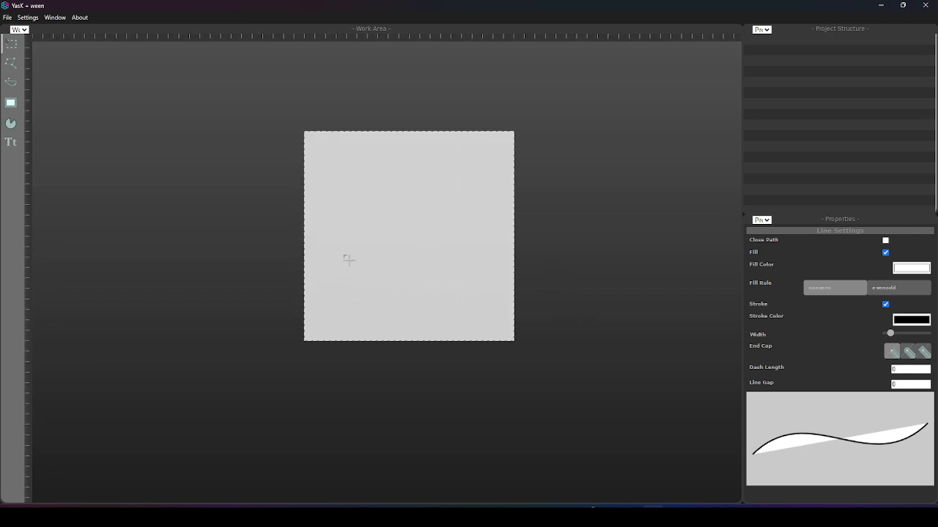
{"action": "left_click_drag", "start_coordinate": [332, 242], "coordinate": [364, 251]}
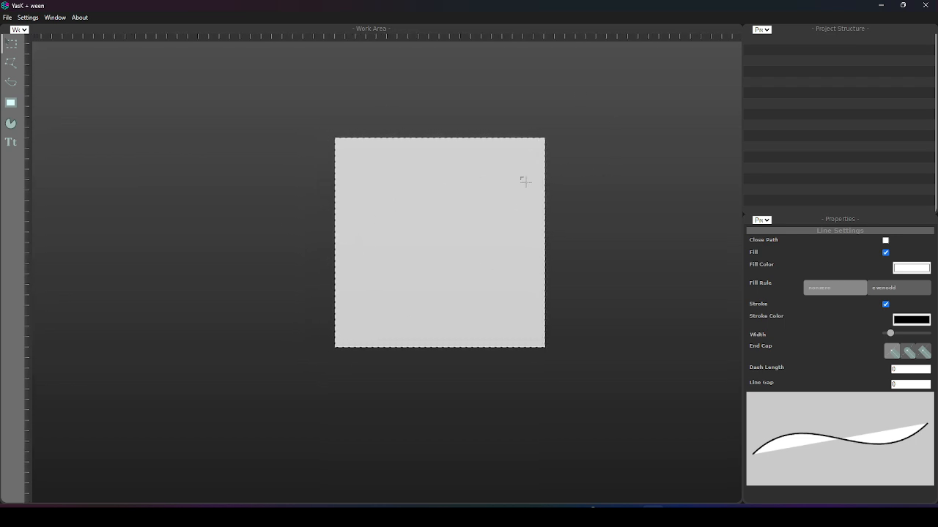
{"action": "left_click", "coordinate": [12, 102]}
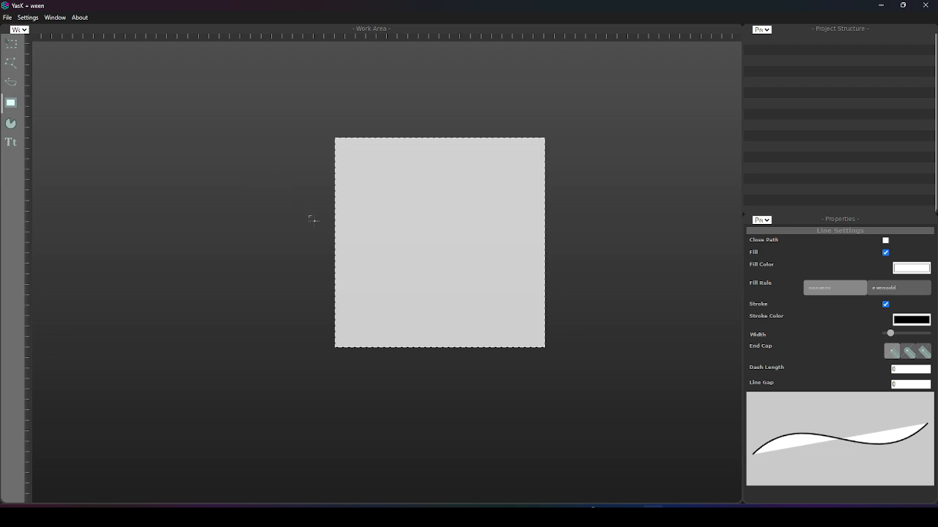
{"action": "left_click_drag", "start_coordinate": [333, 203], "coordinate": [395, 248]}
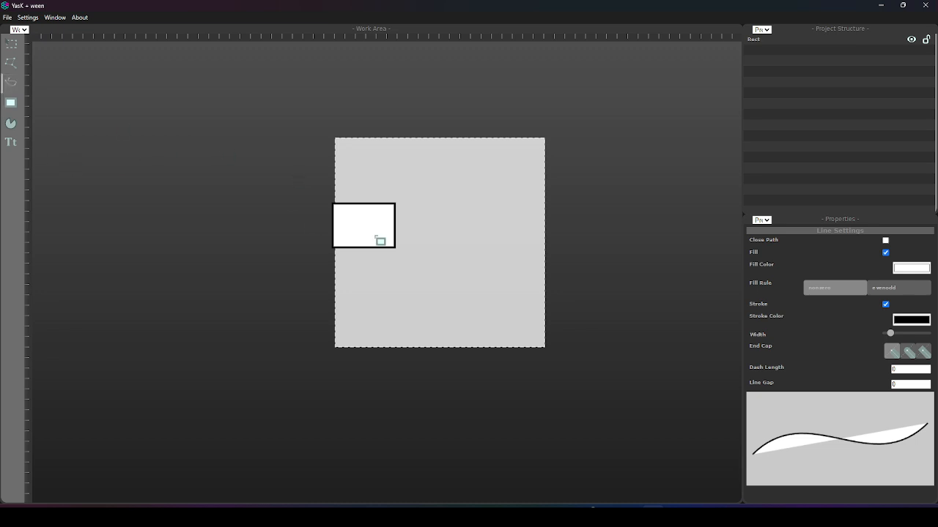
Draw a smooth four-point Bezier path in the right half of the canvas.
{"action": "left_click_drag", "start_coordinate": [493, 203], "coordinate": [447, 265]}
{"action": "left_click_drag", "start_coordinate": [539, 236], "coordinate": [573, 195]}
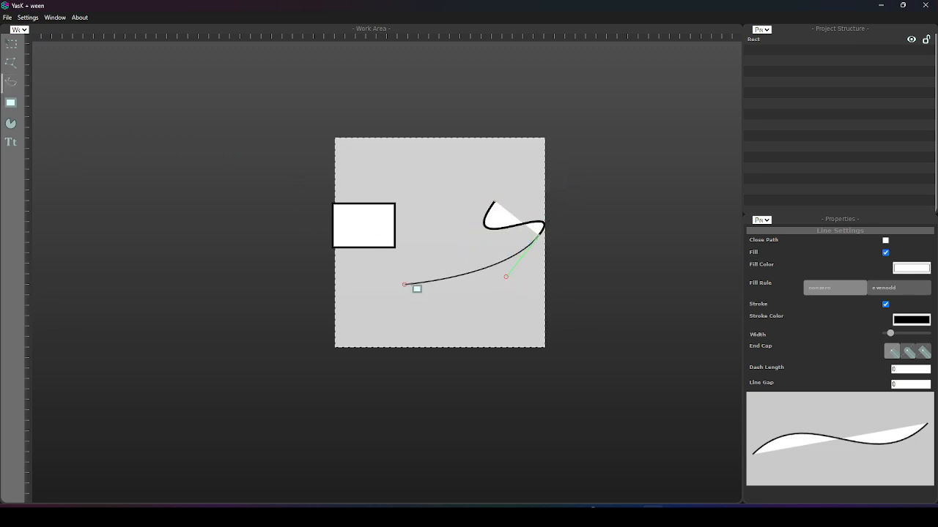
{"action": "left_click_drag", "start_coordinate": [439, 242], "coordinate": [438, 303]}
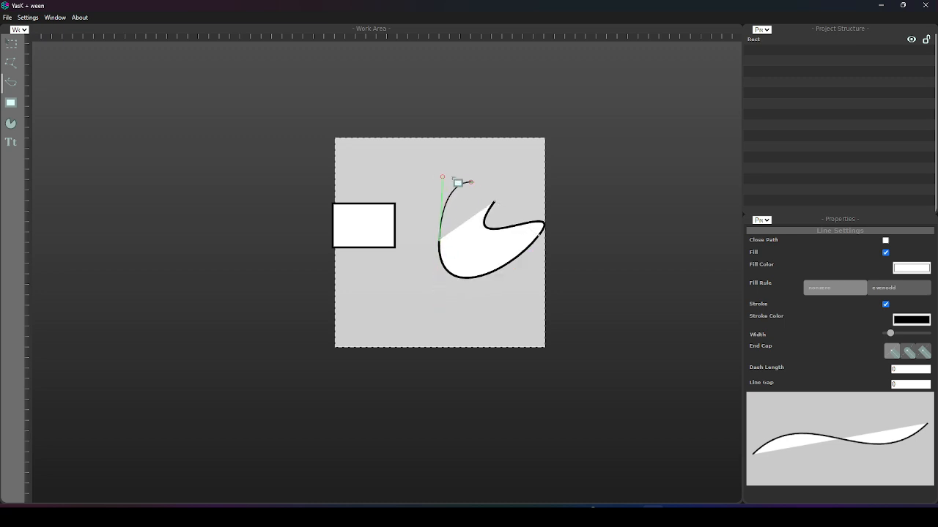
{"action": "left_click_drag", "start_coordinate": [471, 185], "coordinate": [515, 197]}
Set the fill color of the Bezier path being drawn to red.
{"action": "left_click", "coordinate": [910, 268]}
{"action": "left_click", "coordinate": [908, 292]}
{"action": "left_click", "coordinate": [921, 281]}
{"action": "left_click", "coordinate": [794, 315]}
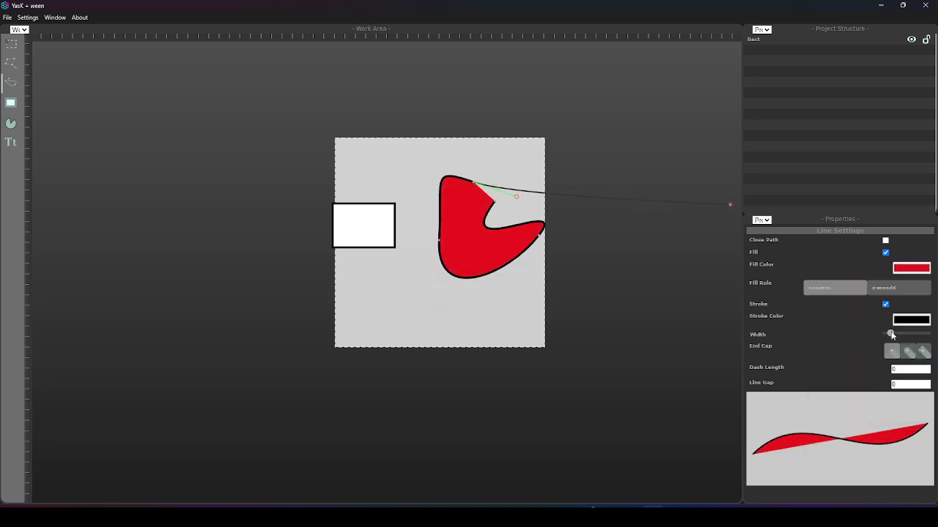
Thicken the path's stroke with round end caps and finish it with a last point near the canvas's upper-right corner.
{"action": "left_click_drag", "start_coordinate": [891, 334], "coordinate": [913, 334]}
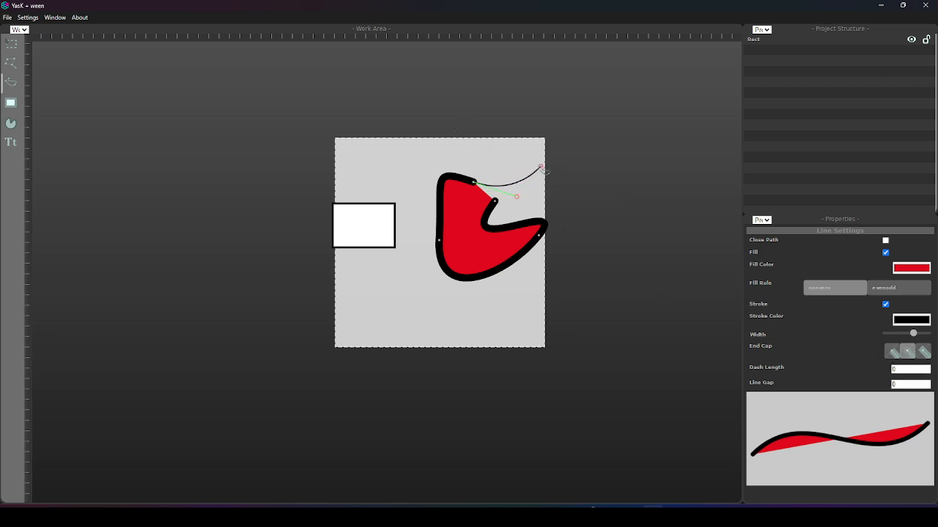
{"action": "left_click", "coordinate": [534, 166]}
{"action": "key", "text": "Return"}
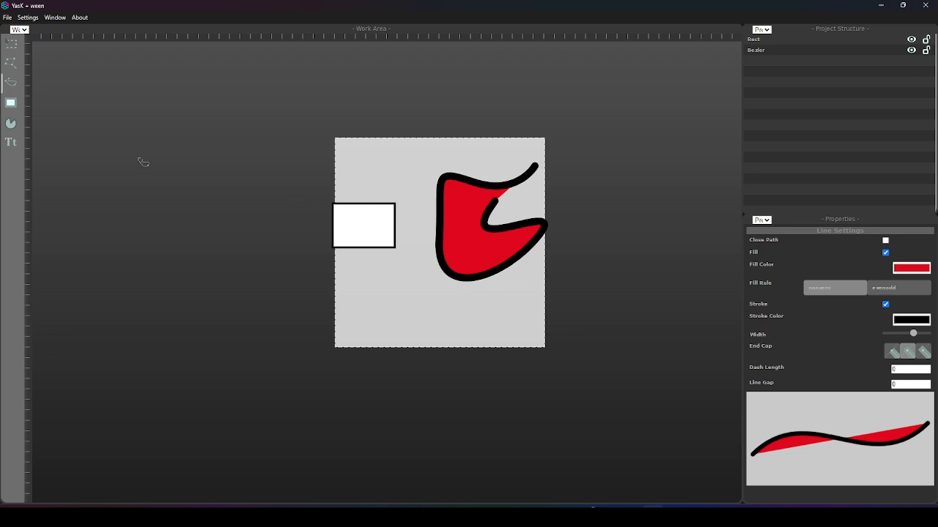
Draw a full circle with the Arc tool outside the canvas, to its left.
{"action": "left_click", "coordinate": [11, 123]}
{"action": "left_click_drag", "start_coordinate": [157, 265], "coordinate": [202, 301]}
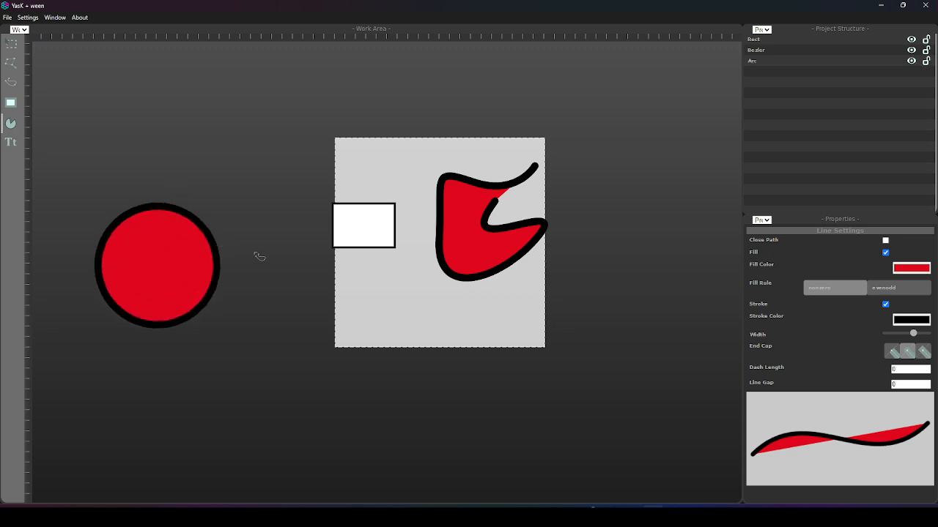
{"action": "scroll", "coordinate": [281, 252], "scroll_direction": "down", "scroll_amount": 1}
{"action": "scroll", "coordinate": [285, 252], "scroll_direction": "up", "scroll_amount": 3}
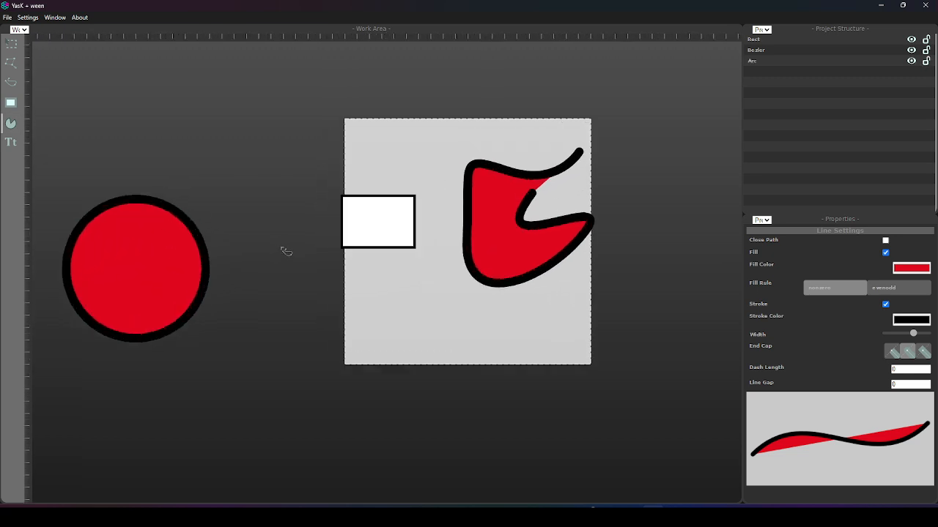
{"action": "scroll", "coordinate": [293, 242], "scroll_direction": "up", "scroll_amount": 1}
{"action": "left_click_drag", "start_coordinate": [380, 222], "coordinate": [366, 271]}
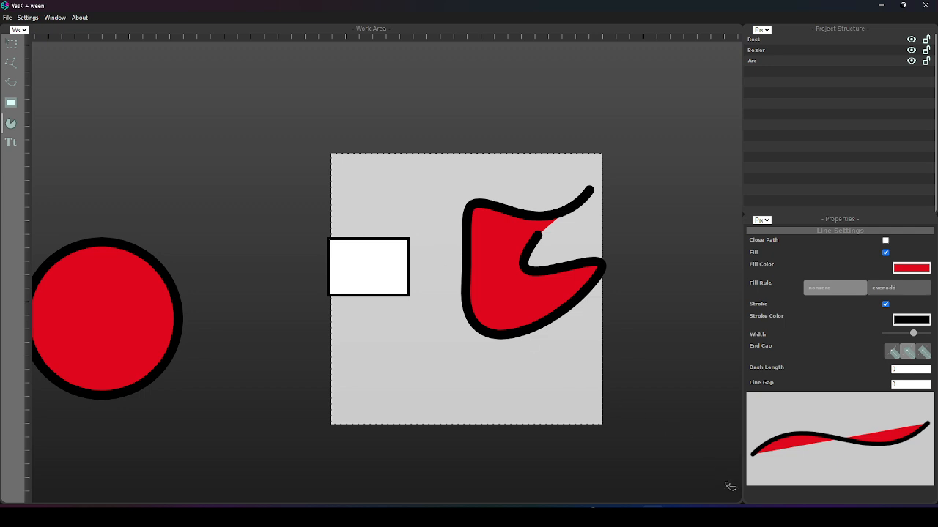
Select the Arc object and move the circle closer to the canvas's left edge.
{"action": "left_click", "coordinate": [11, 44]}
{"action": "left_click", "coordinate": [784, 51]}
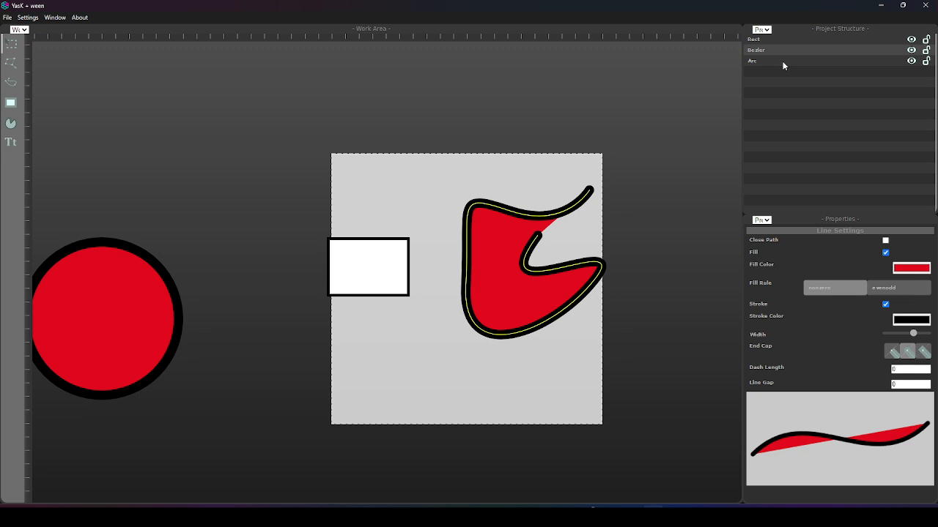
{"action": "left_click", "coordinate": [783, 62]}
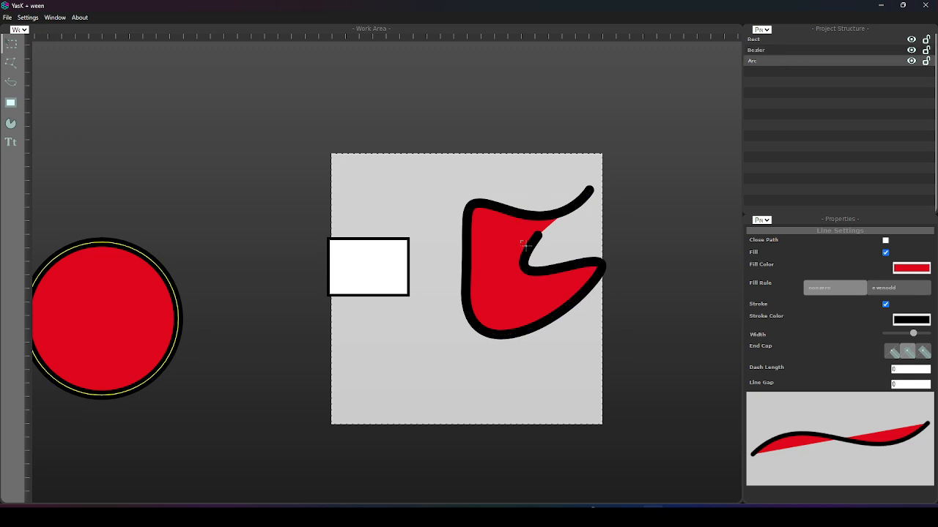
{"action": "key", "text": "g"}
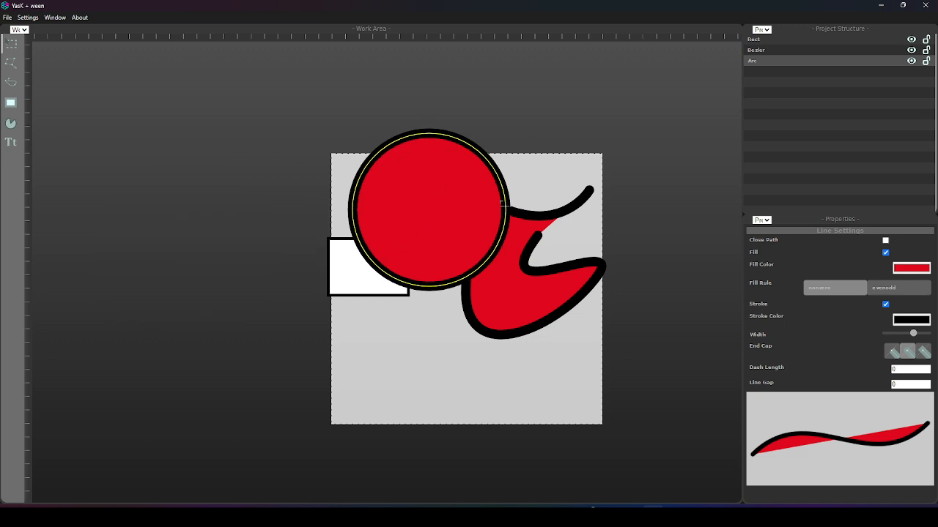
{"action": "left_click", "coordinate": [325, 298]}
Move the white rectangle slightly down and right so it lies fully inside the canvas, and deselect it.
{"action": "left_click_drag", "start_coordinate": [399, 263], "coordinate": [408, 295]}
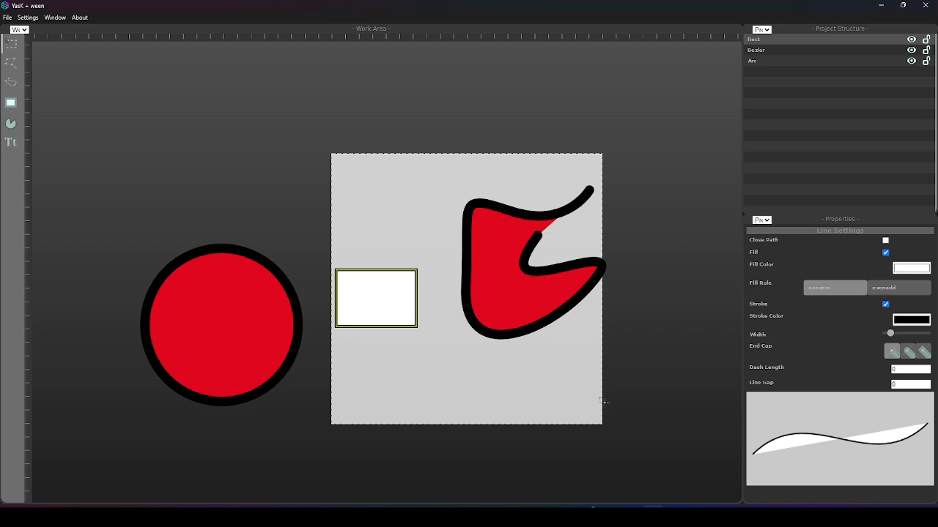
{"action": "left_click", "coordinate": [678, 359]}
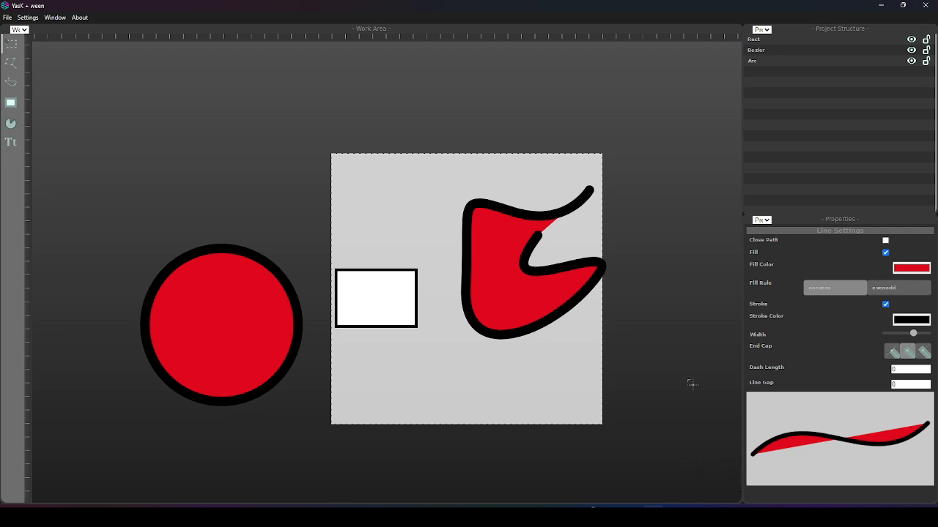
Try splitting the work area into two stacked views that pan and zoom independently.
{"action": "scroll", "coordinate": [546, 275], "scroll_direction": "up", "scroll_amount": 2}
{"action": "scroll", "coordinate": [560, 269], "scroll_direction": "up", "scroll_amount": 3}
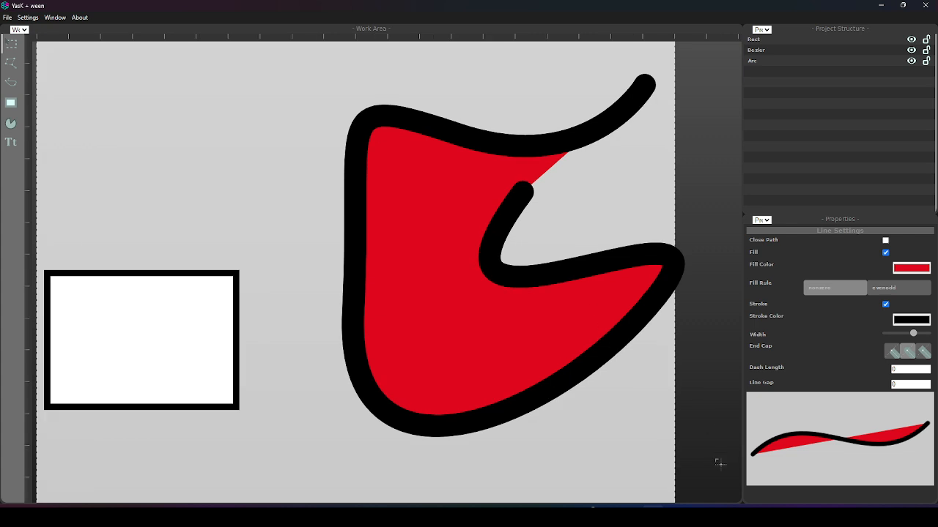
{"action": "left_click_drag", "start_coordinate": [738, 498], "coordinate": [708, 192]}
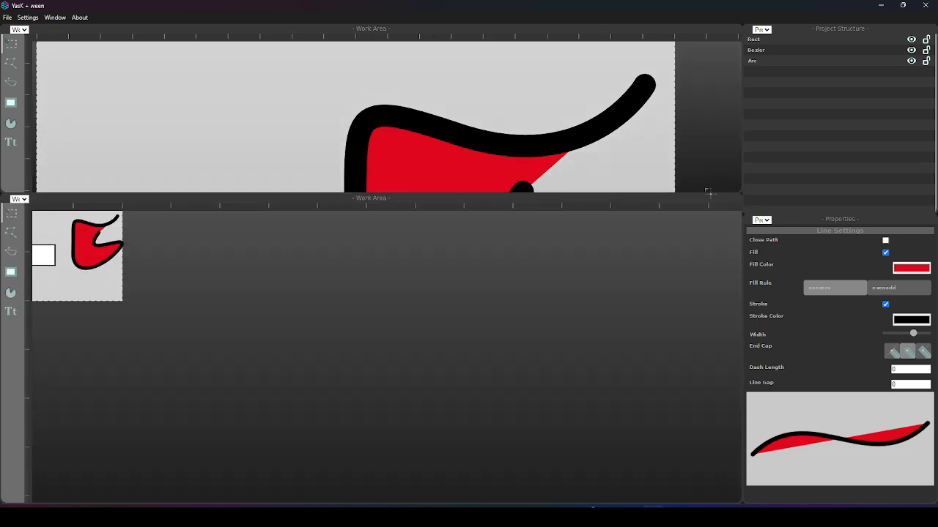
{"action": "left_click_drag", "start_coordinate": [169, 290], "coordinate": [384, 394]}
{"action": "scroll", "coordinate": [377, 394], "scroll_direction": "down", "scroll_amount": 3}
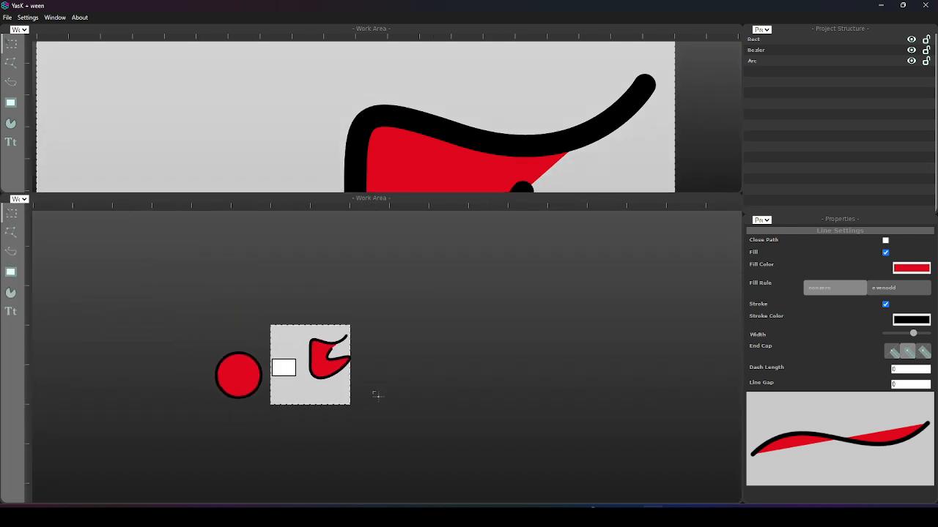
{"action": "scroll", "coordinate": [412, 124], "scroll_direction": "down", "scroll_amount": 3}
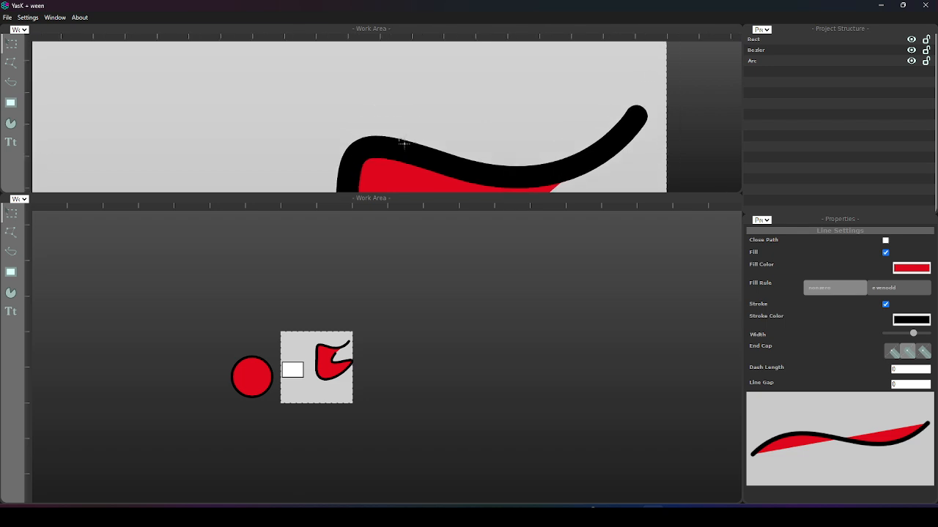
{"action": "scroll", "coordinate": [411, 132], "scroll_direction": "down", "scroll_amount": 2}
{"action": "scroll", "coordinate": [457, 151], "scroll_direction": "up", "scroll_amount": 1}
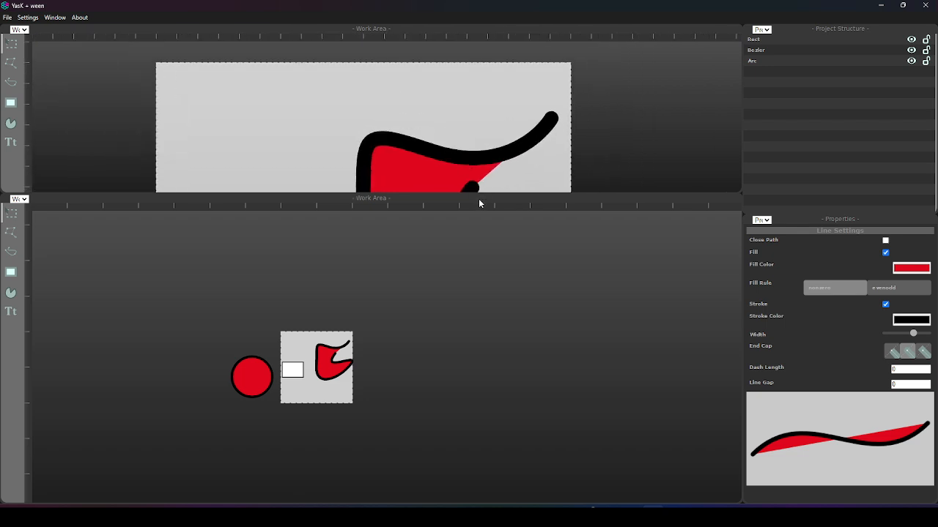
{"action": "left_click_drag", "start_coordinate": [7, 187], "coordinate": [15, 251]}
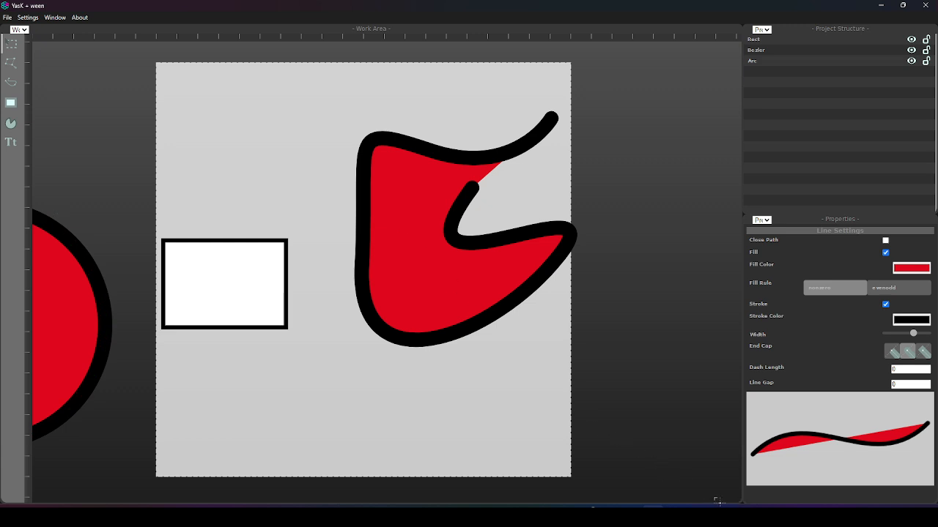
Split the work area into two stacked areas and change the lower one to Shape Nodes.
{"action": "left_click_drag", "start_coordinate": [277, 195], "coordinate": [482, 262]}
{"action": "scroll", "coordinate": [508, 276], "scroll_direction": "up", "scroll_amount": 1}
{"action": "scroll", "coordinate": [509, 277], "scroll_direction": "up", "scroll_amount": 1}
{"action": "scroll", "coordinate": [482, 261], "scroll_direction": "up", "scroll_amount": 1}
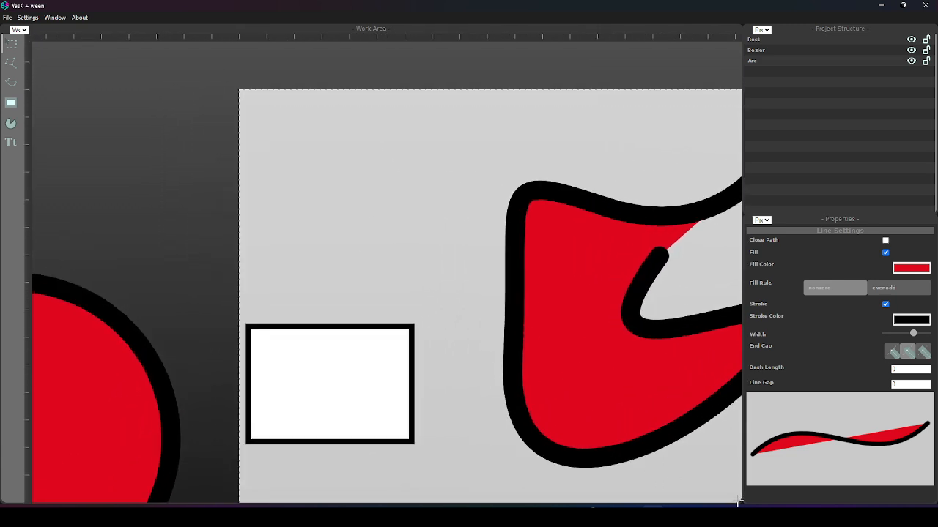
{"action": "left_click_drag", "start_coordinate": [738, 501], "coordinate": [737, 246]}
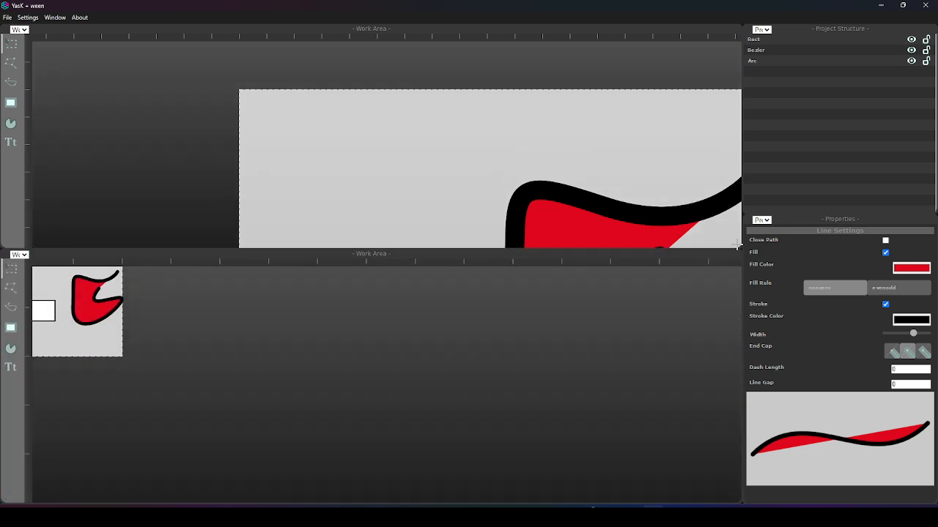
{"action": "left_click", "coordinate": [19, 254]}
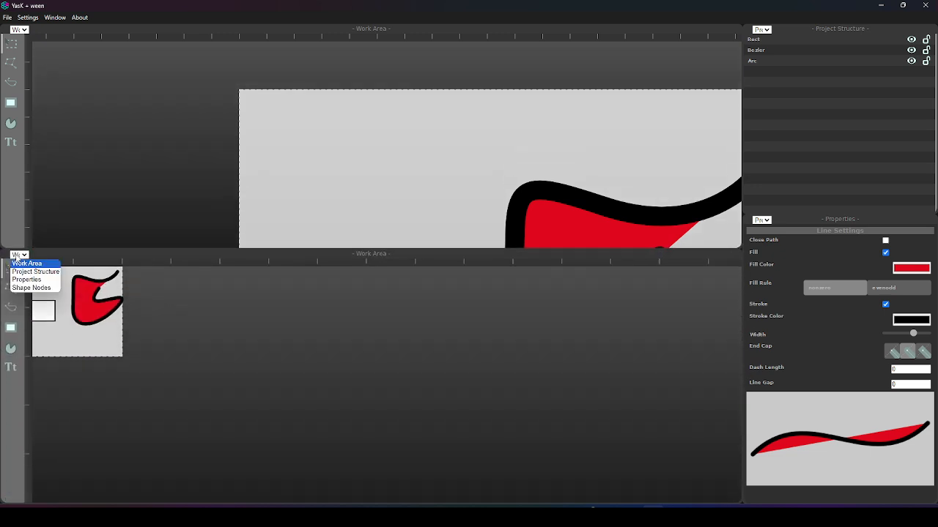
{"action": "left_click", "coordinate": [35, 288]}
Add a Rect shape node to the left of the Output node.
{"action": "left_click_drag", "start_coordinate": [351, 438], "coordinate": [446, 381]}
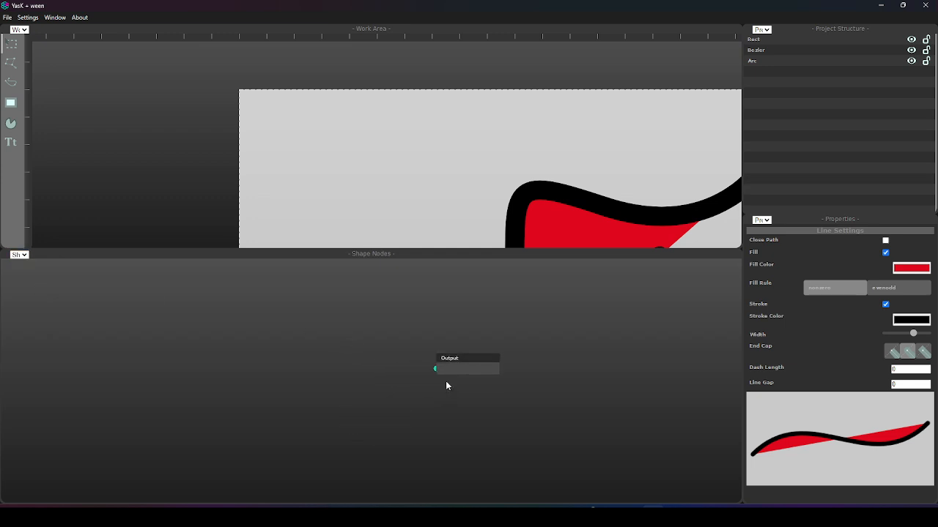
{"action": "scroll", "coordinate": [359, 396], "scroll_direction": "up", "scroll_amount": 1}
{"action": "scroll", "coordinate": [360, 396], "scroll_direction": "down", "scroll_amount": 1}
{"action": "scroll", "coordinate": [271, 332], "scroll_direction": "up", "scroll_amount": 1}
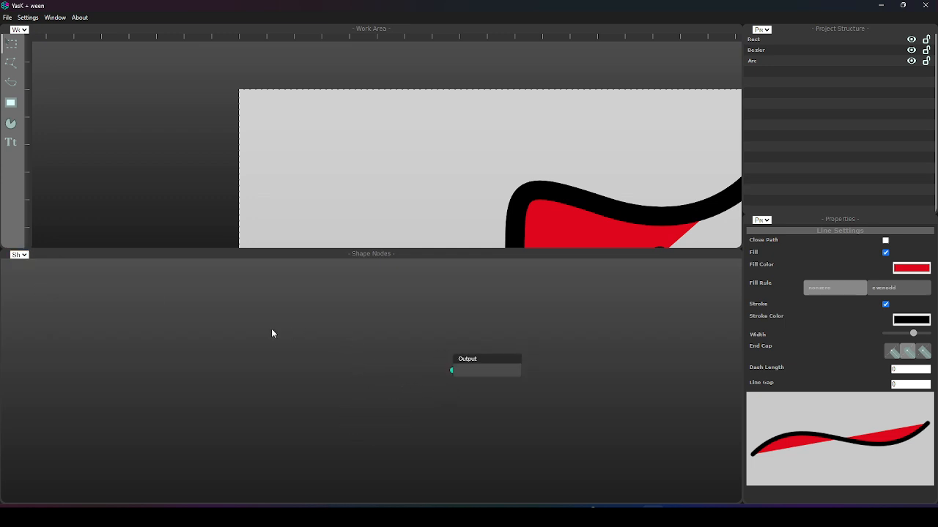
{"action": "left_click_drag", "start_coordinate": [271, 333], "coordinate": [291, 343]}
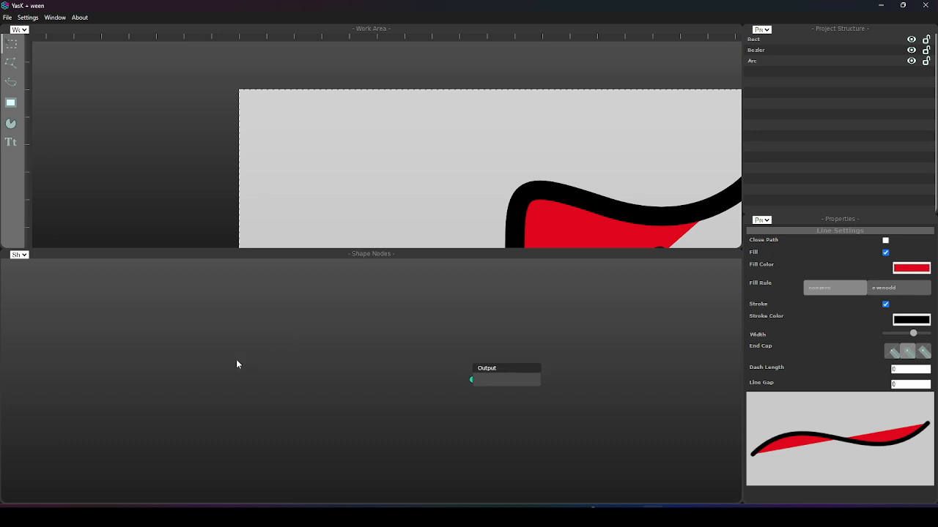
{"action": "right_click", "coordinate": [229, 337]}
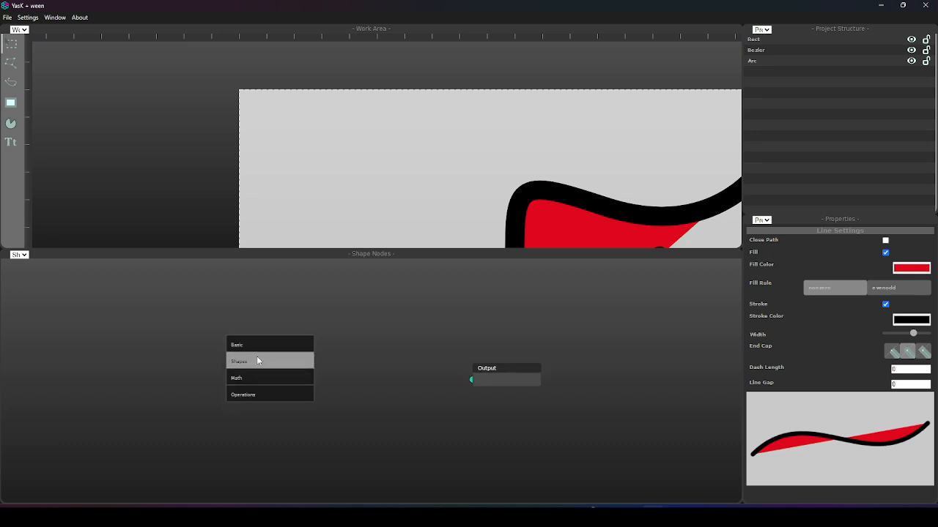
{"action": "left_click", "coordinate": [257, 356]}
{"action": "left_click", "coordinate": [328, 363]}
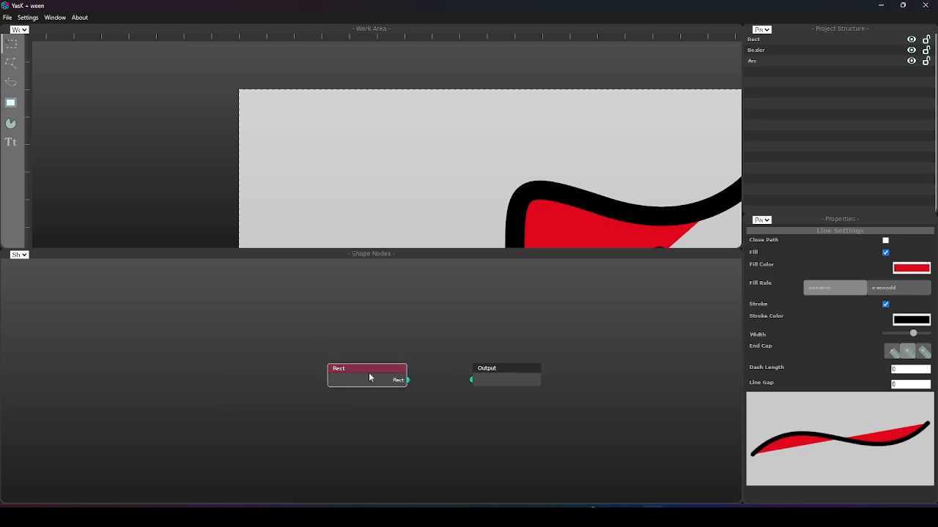
Move the Rect node slightly up and away from the Output node, and connect its Rect output to Output.
{"action": "left_click_drag", "start_coordinate": [369, 372], "coordinate": [327, 364]}
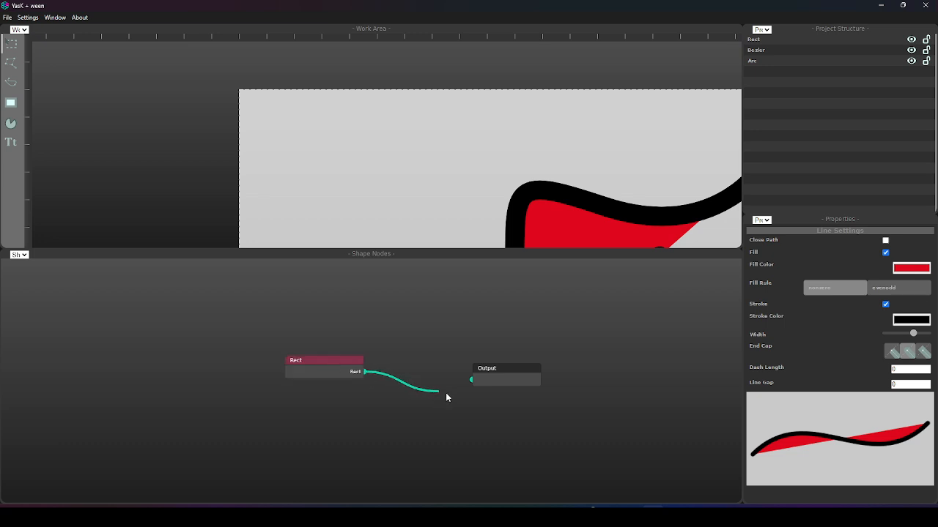
{"action": "left_click_drag", "start_coordinate": [446, 394], "coordinate": [470, 380]}
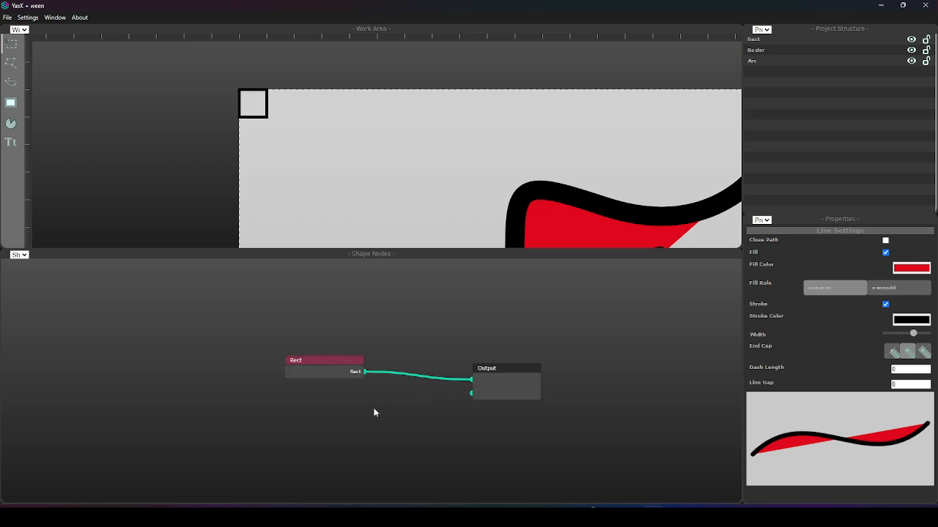
Add a Bezier Curve shape node below the Rect node and connect its Curve output to the Output node's second input.
{"action": "right_click", "coordinate": [307, 417]}
{"action": "left_click", "coordinate": [327, 434]}
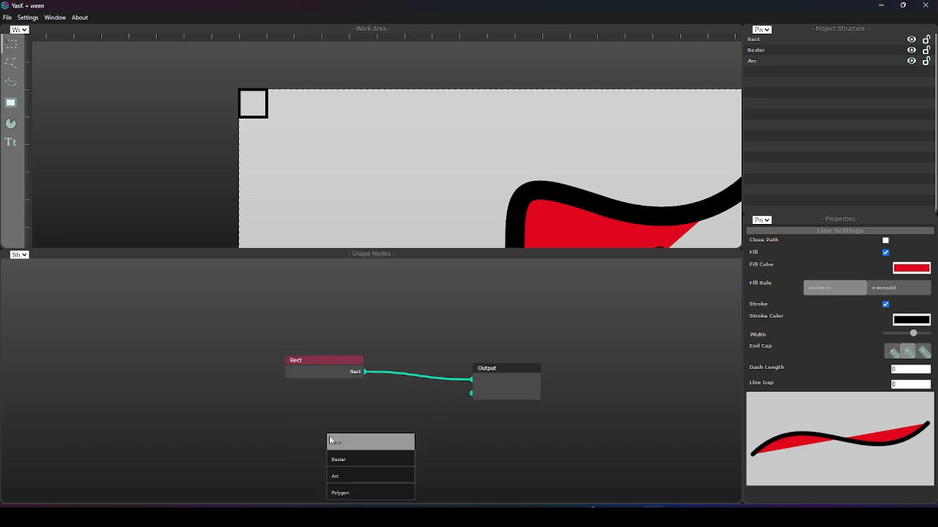
{"action": "left_click", "coordinate": [377, 465]}
{"action": "left_click_drag", "start_coordinate": [417, 465], "coordinate": [471, 394]}
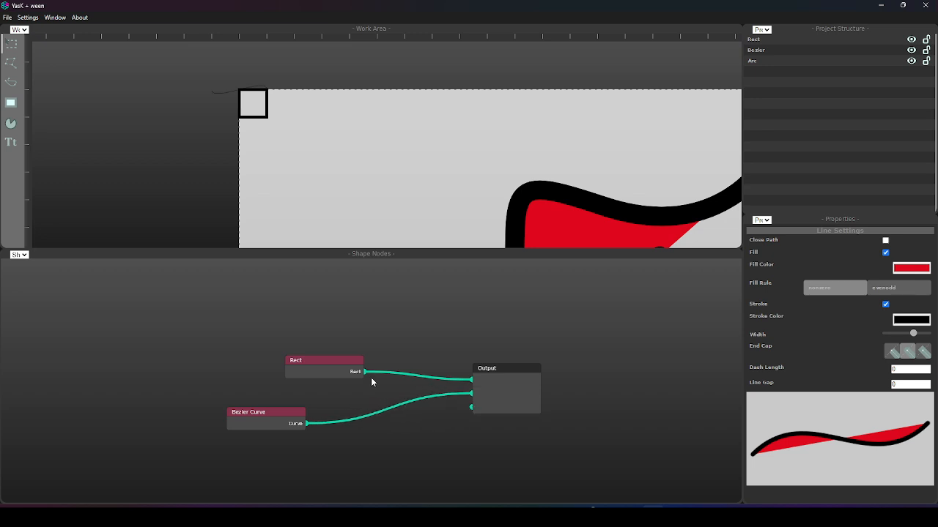
Move the Rect and Bezier Curve nodes farther left to make room before the Output node.
{"action": "left_click_drag", "start_coordinate": [326, 370], "coordinate": [243, 360]}
{"action": "left_click_drag", "start_coordinate": [256, 423], "coordinate": [214, 414]}
{"action": "left_click_drag", "start_coordinate": [254, 107], "coordinate": [301, 143]}
{"action": "scroll", "coordinate": [296, 137], "scroll_direction": "down", "scroll_amount": 4}
{"action": "scroll", "coordinate": [296, 136], "scroll_direction": "up", "scroll_amount": 9}
{"action": "scroll", "coordinate": [296, 137], "scroll_direction": "up", "scroll_amount": 3}
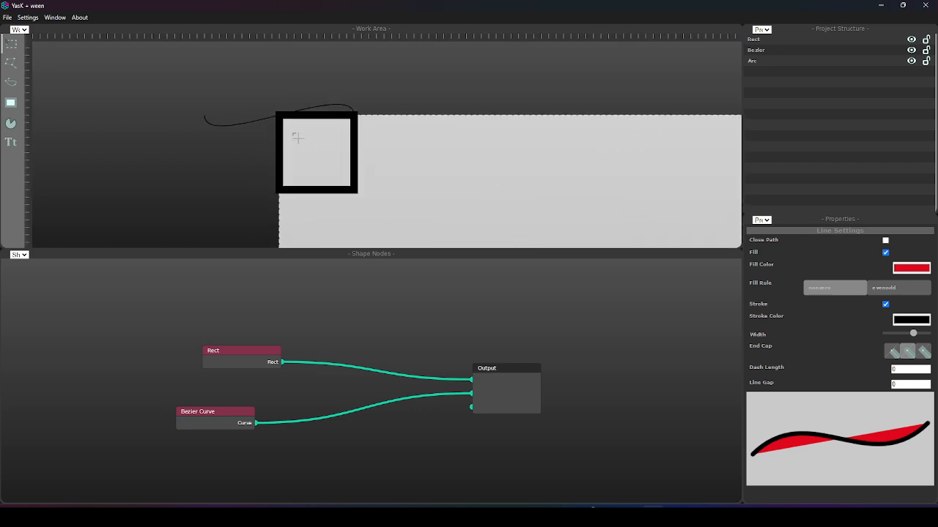
{"action": "left_click_drag", "start_coordinate": [248, 361], "coordinate": [207, 349]}
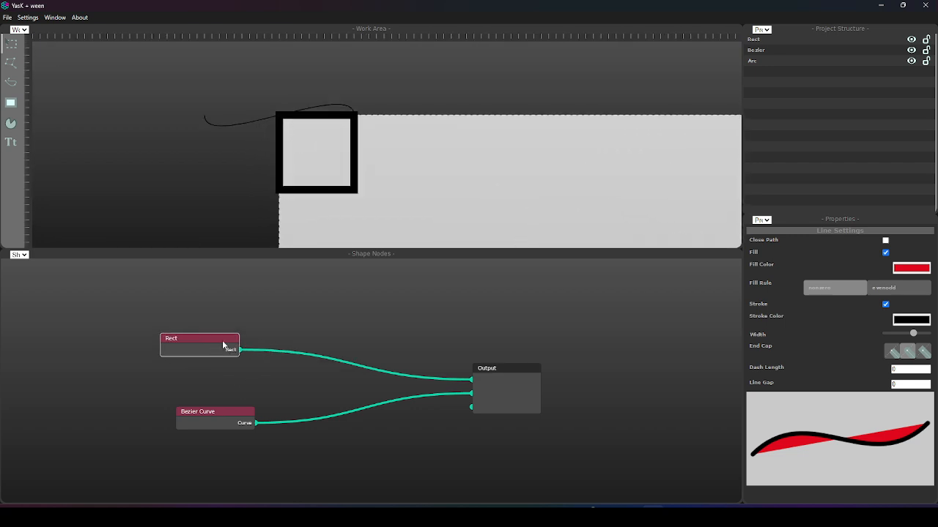
{"action": "left_click_drag", "start_coordinate": [272, 150], "coordinate": [294, 153]}
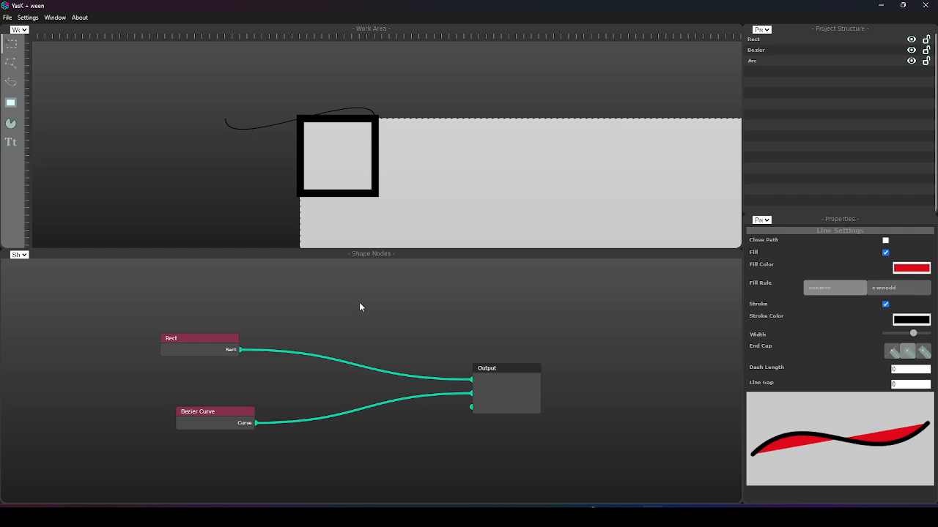
Add a Set Position operation node and place it above the connections between the Rect and Output nodes.
{"action": "right_click", "coordinate": [364, 322]}
{"action": "left_click", "coordinate": [391, 380]}
{"action": "right_click", "coordinate": [379, 345]}
{"action": "left_click", "coordinate": [400, 401]}
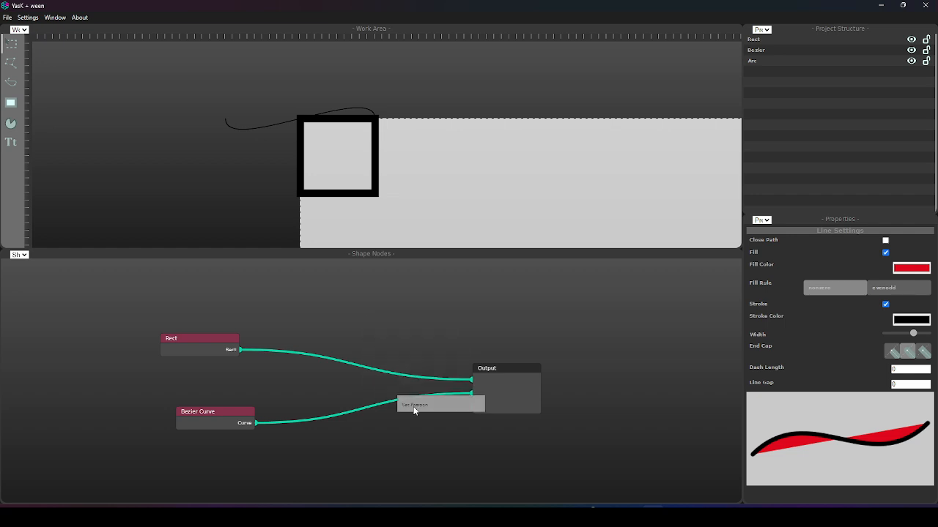
{"action": "left_click", "coordinate": [411, 409]}
{"action": "left_click_drag", "start_coordinate": [435, 425], "coordinate": [345, 307]}
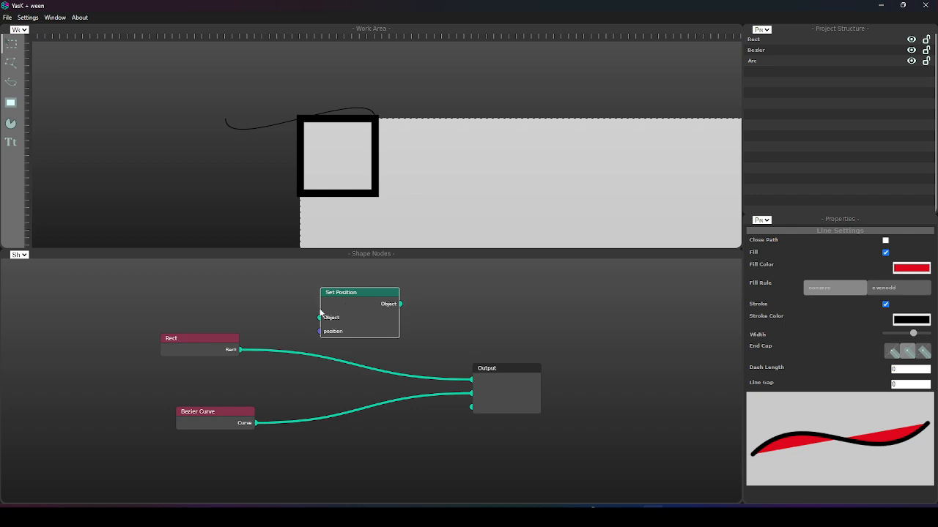
Connect Rect to the Object input of Set Position, and the Set Position Object output to Output's third input.
{"action": "left_click_drag", "start_coordinate": [241, 349], "coordinate": [317, 316]}
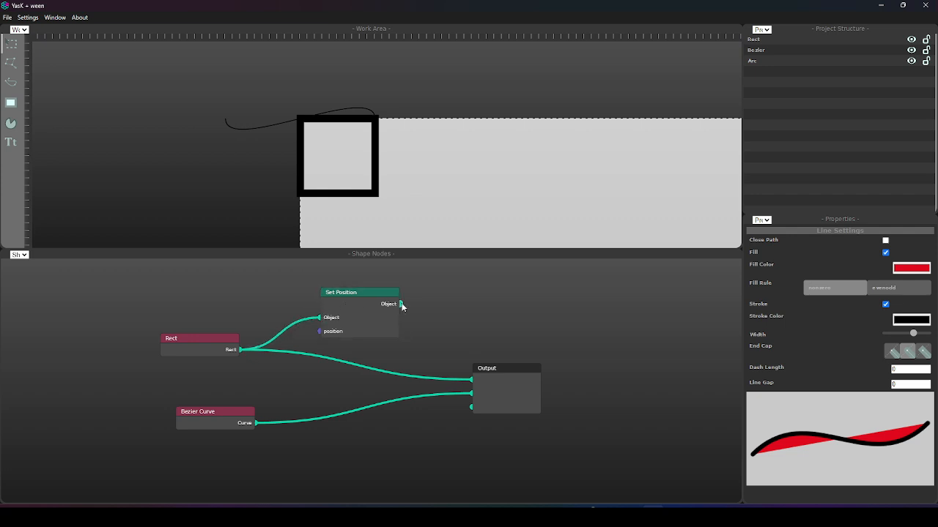
{"action": "left_click_drag", "start_coordinate": [466, 410], "coordinate": [470, 405]}
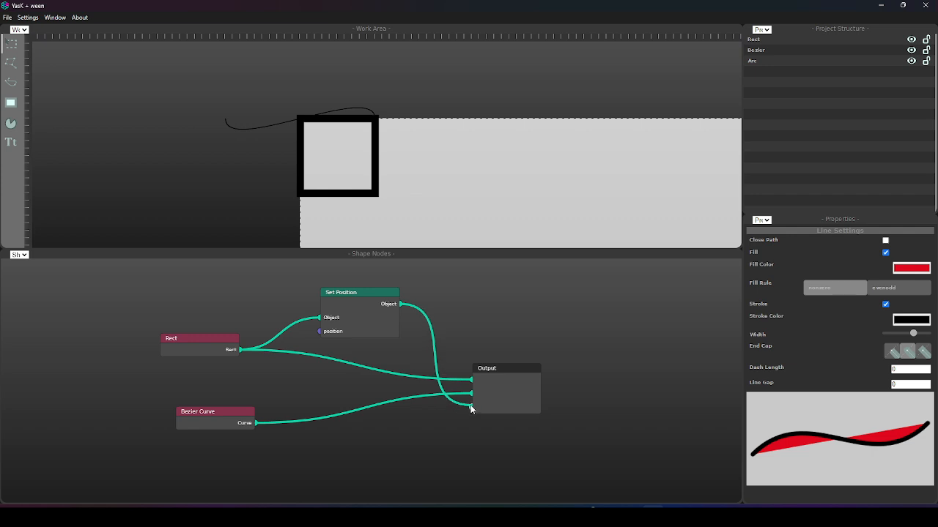
{"action": "left_click_drag", "start_coordinate": [470, 408], "coordinate": [470, 407]}
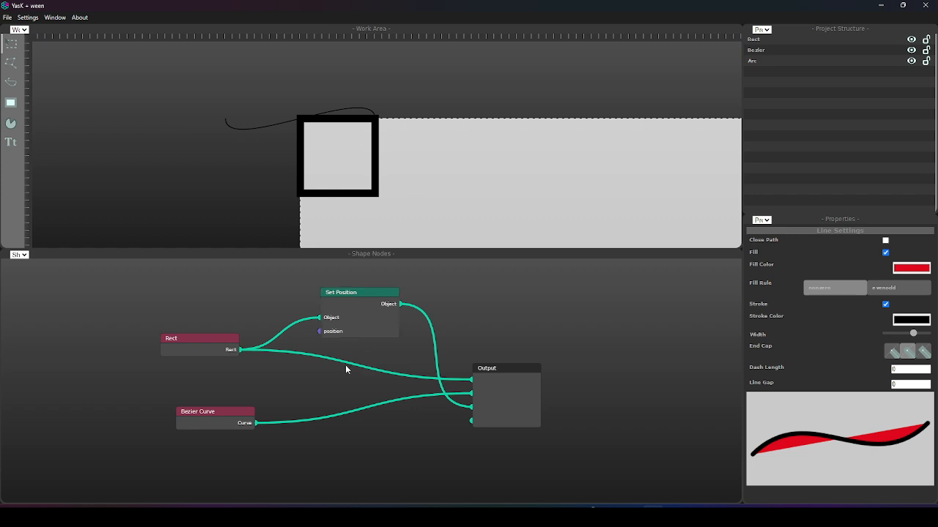
Disconnect Bezier Curve from Output, and rearrange the nodes with Output up and right and Set Position below the Rect connection.
{"action": "left_click_drag", "start_coordinate": [506, 385], "coordinate": [504, 352]}
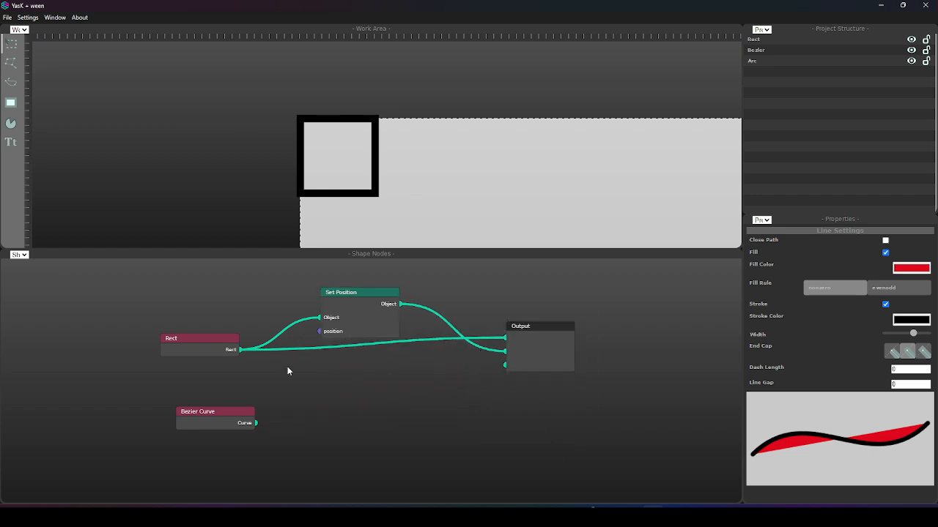
{"action": "left_click_drag", "start_coordinate": [356, 311], "coordinate": [365, 296]}
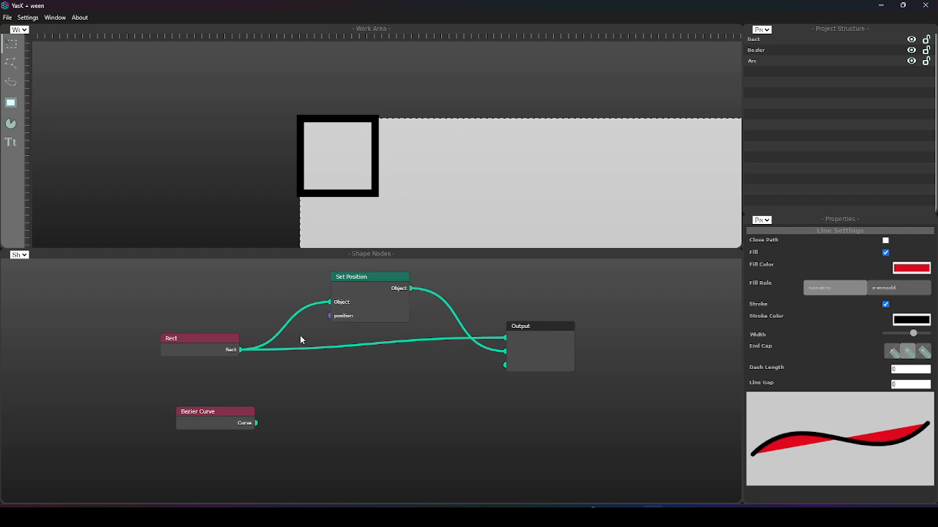
{"action": "left_click_drag", "start_coordinate": [379, 296], "coordinate": [393, 406]}
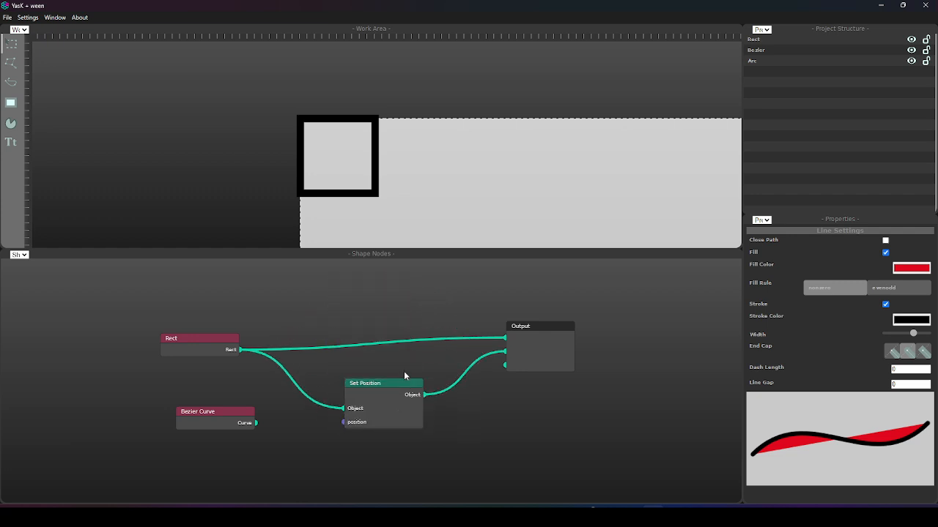
Add a Vector node below the Bezier Curve node and connect its output to the position input of Set Position.
{"action": "right_click", "coordinate": [318, 286]}
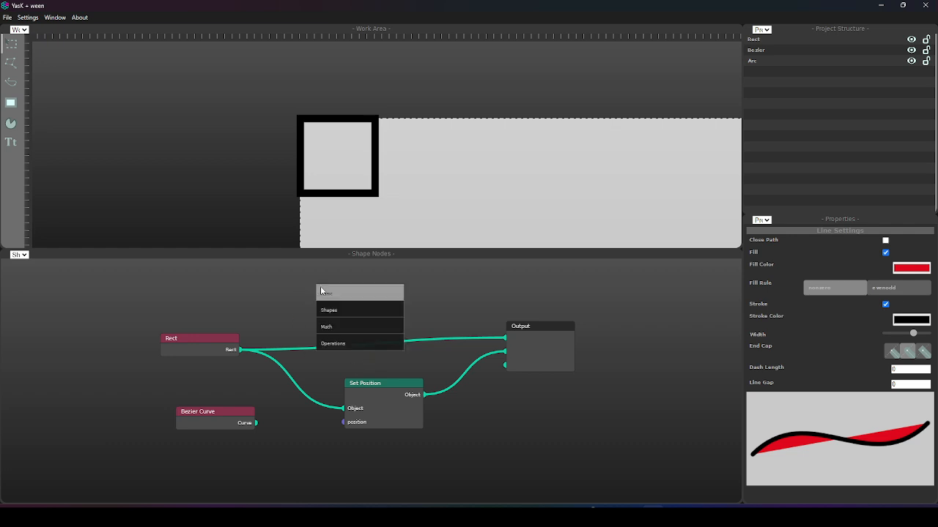
{"action": "left_click", "coordinate": [349, 293]}
{"action": "left_click", "coordinate": [364, 299]}
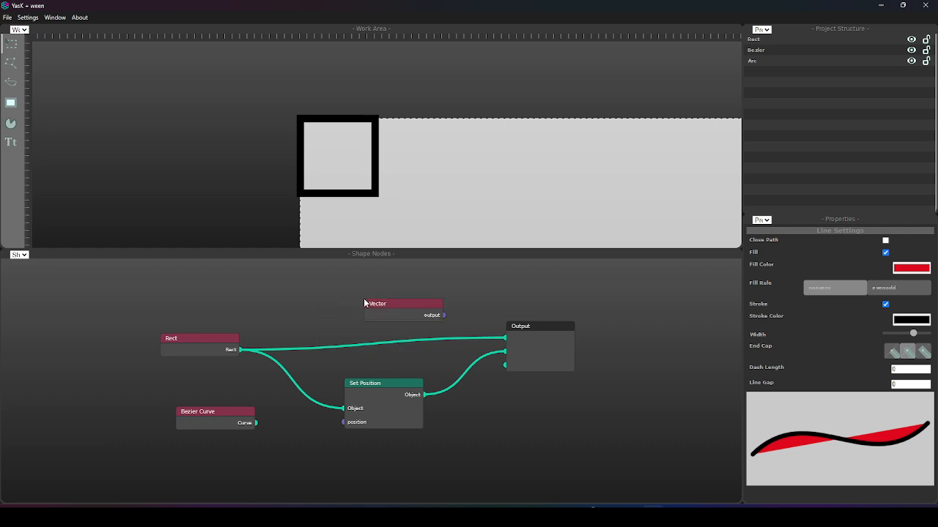
{"action": "left_click_drag", "start_coordinate": [410, 310], "coordinate": [256, 451]}
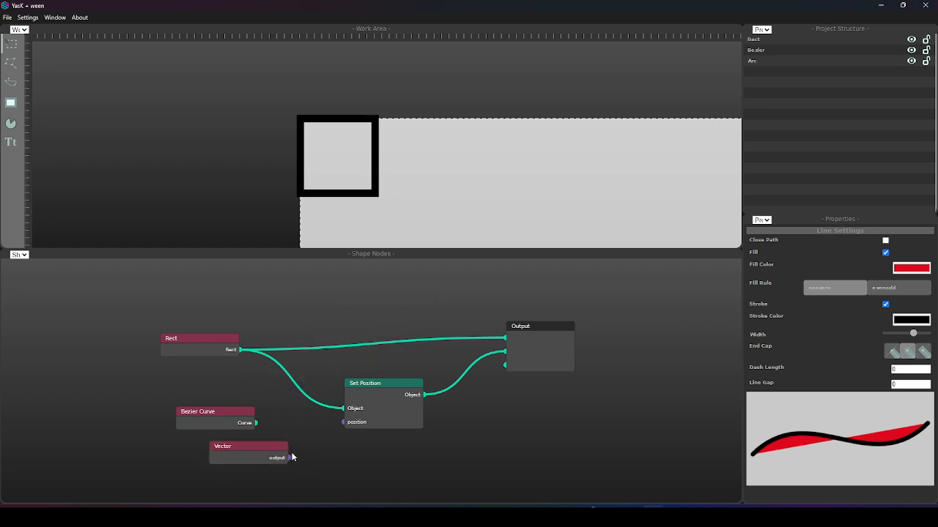
{"action": "left_click_drag", "start_coordinate": [333, 427], "coordinate": [337, 423]}
{"action": "scroll", "coordinate": [353, 405], "scroll_direction": "down", "scroll_amount": 2}
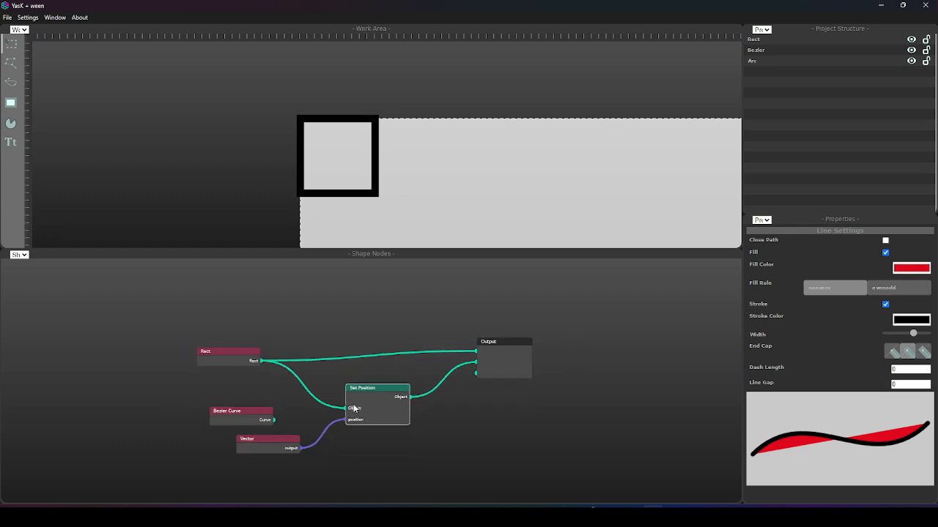
{"action": "scroll", "coordinate": [353, 402], "scroll_direction": "up", "scroll_amount": 1}
{"action": "scroll", "coordinate": [354, 399], "scroll_direction": "up", "scroll_amount": 1}
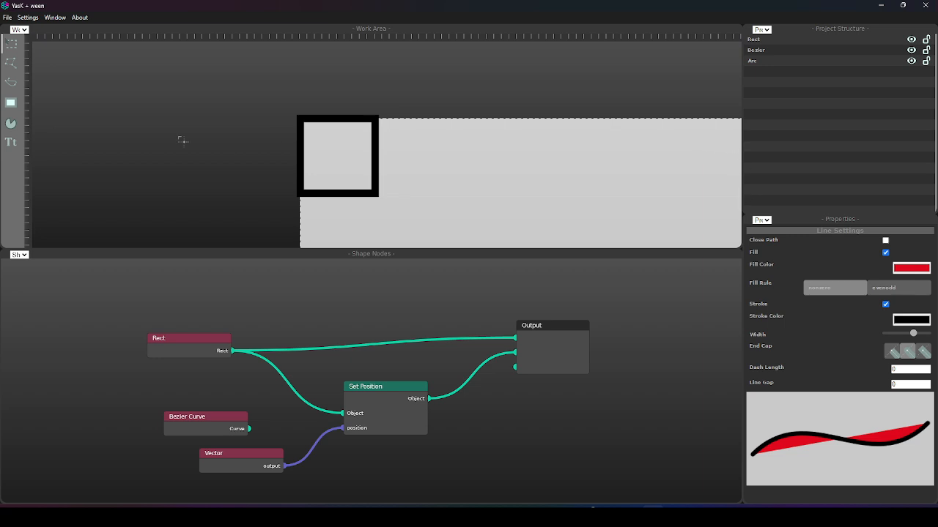
Split the upper work area into two side-by-side areas and change the left one to Project Structure.
{"action": "left_click_drag", "start_coordinate": [4, 29], "coordinate": [113, 36]}
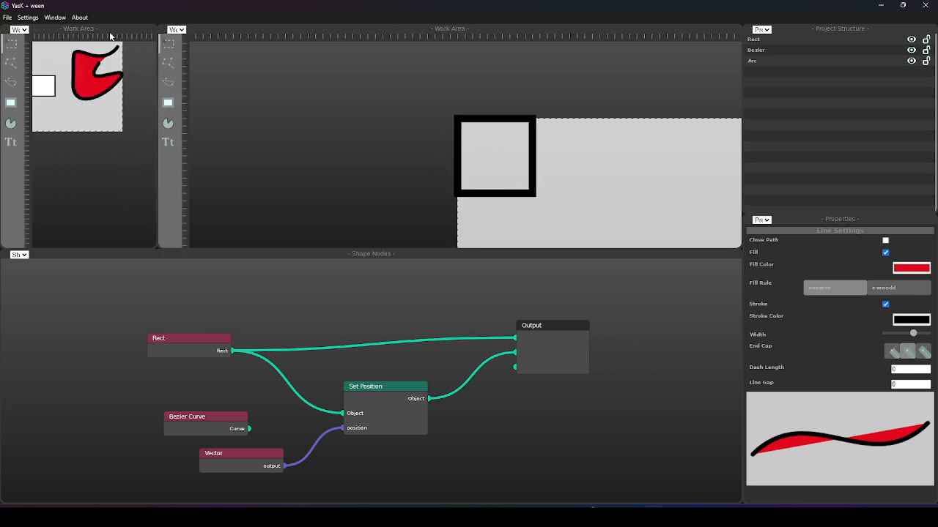
{"action": "left_click", "coordinate": [22, 30]}
{"action": "left_click", "coordinate": [34, 47]}
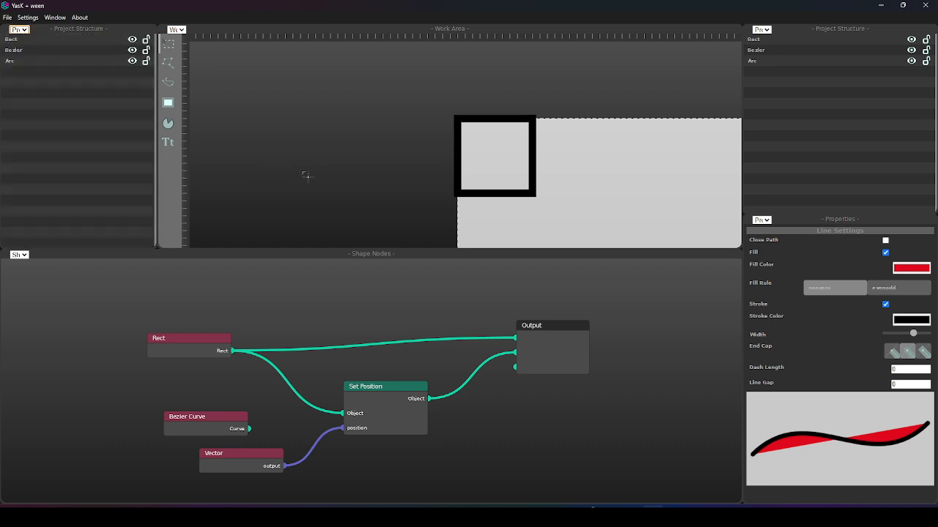
Examine the node-generated square on the canvas alongside the drawn circle, white rectangle and red Bezier shape.
{"action": "scroll", "coordinate": [570, 165], "scroll_direction": "down", "scroll_amount": 3}
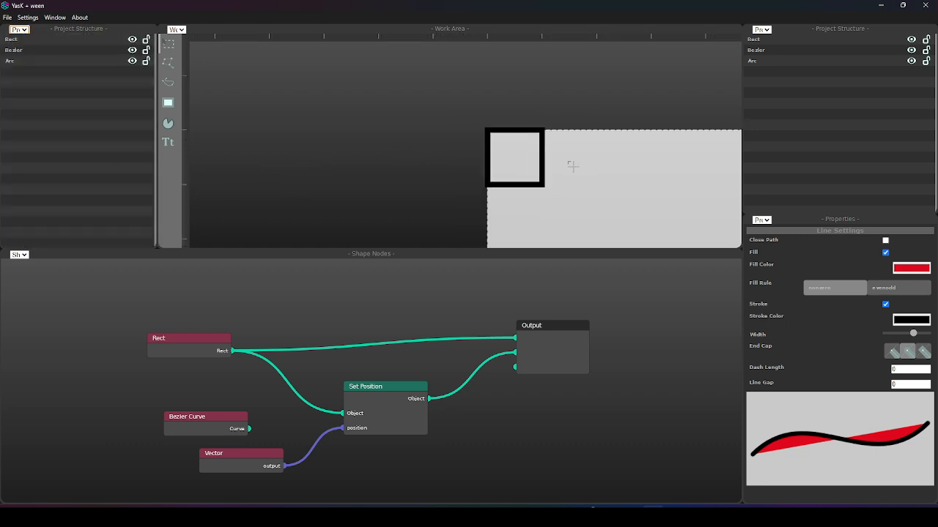
{"action": "scroll", "coordinate": [560, 176], "scroll_direction": "down", "scroll_amount": 1}
{"action": "left_click_drag", "start_coordinate": [608, 215], "coordinate": [530, 152]}
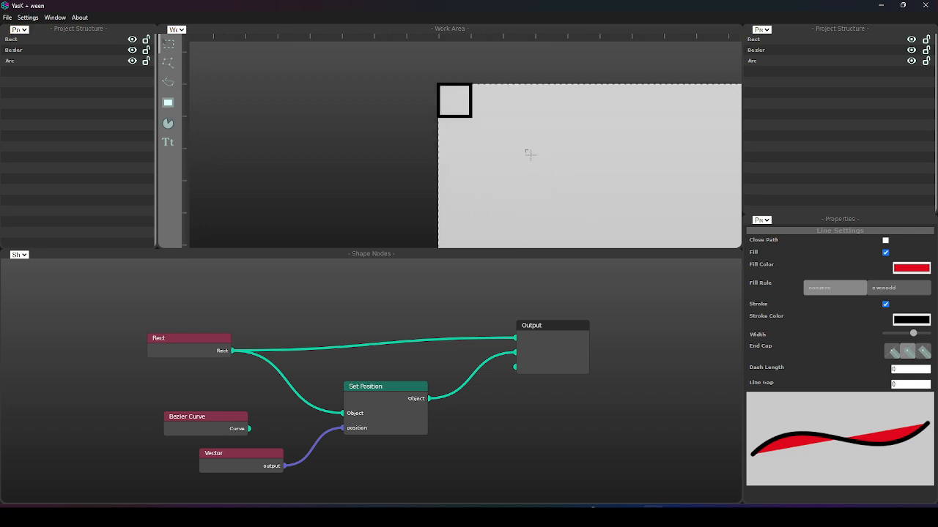
{"action": "scroll", "coordinate": [536, 150], "scroll_direction": "down", "scroll_amount": 6}
{"action": "scroll", "coordinate": [536, 150], "scroll_direction": "down", "scroll_amount": 4}
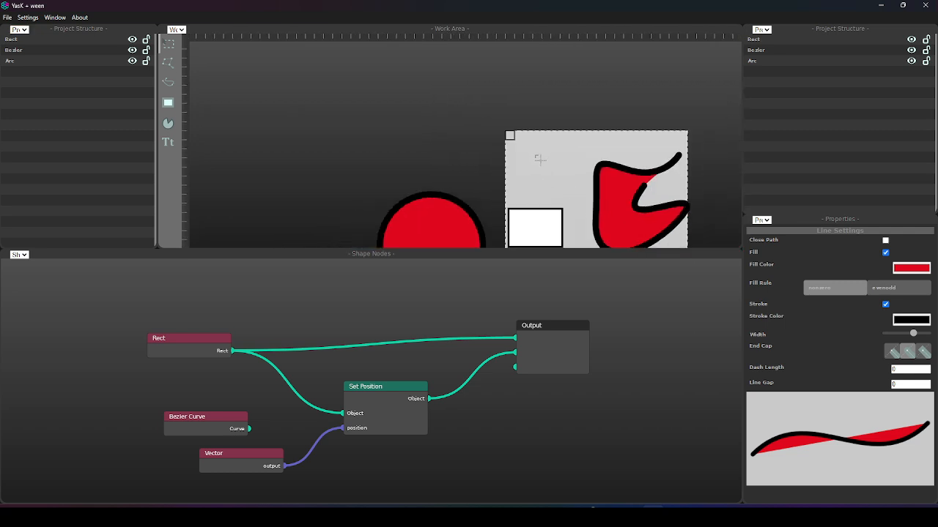
{"action": "left_click_drag", "start_coordinate": [540, 159], "coordinate": [483, 125]}
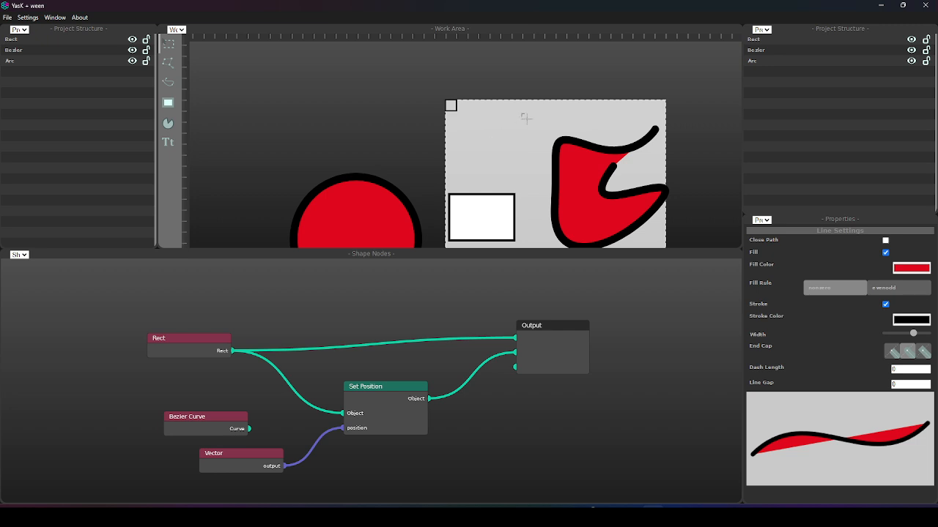
{"action": "left_click", "coordinate": [483, 213]}
{"action": "mouse_move", "coordinate": [609, 508]}
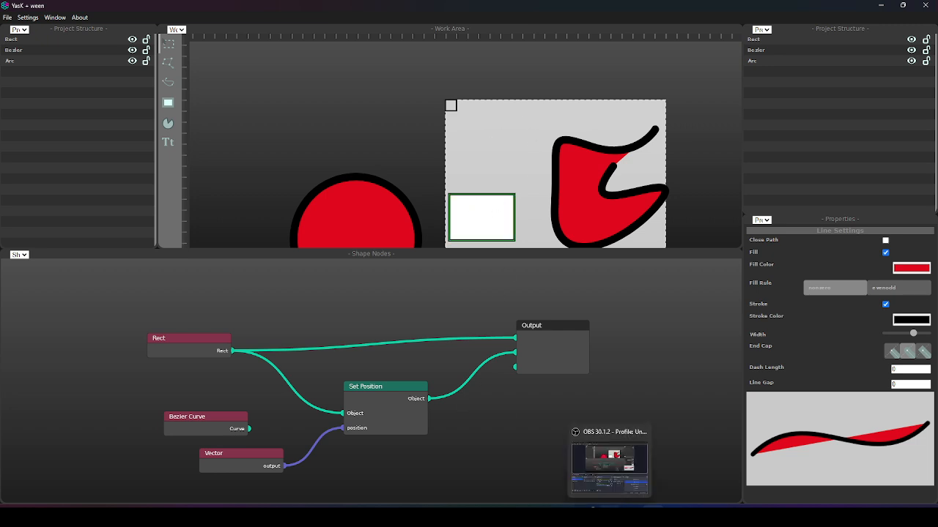
{"action": "left_click", "coordinate": [339, 295]}
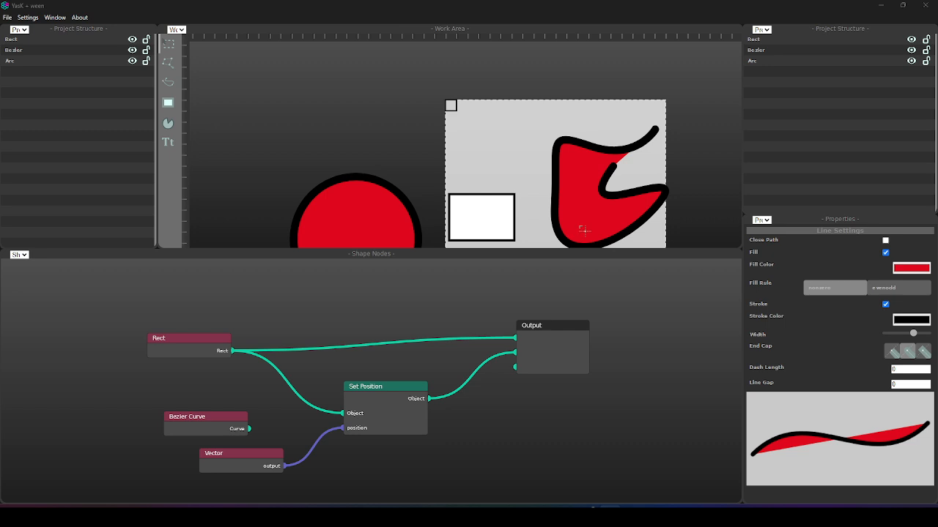
Connect the Bezier Curve node's Curve output to the free third input of the Output node.
{"action": "scroll", "coordinate": [471, 117], "scroll_direction": "up", "scroll_amount": 5}
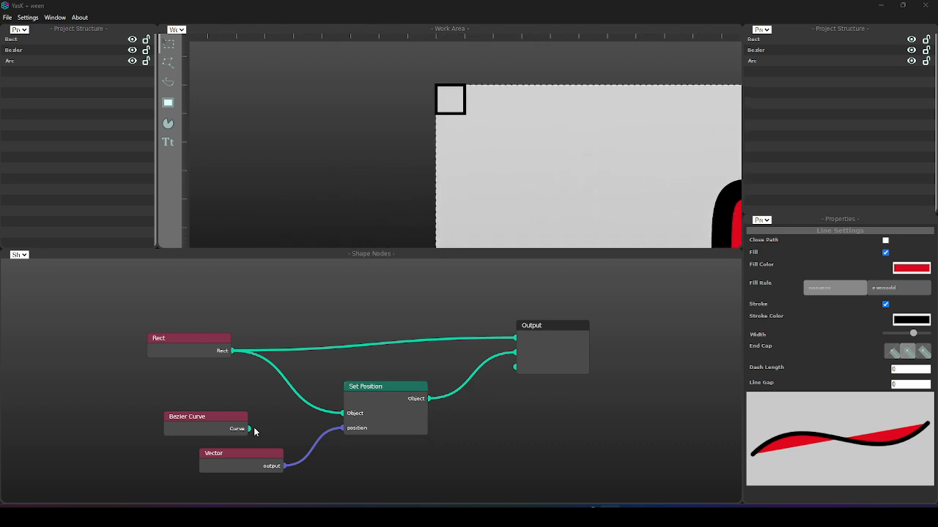
{"action": "left_click_drag", "start_coordinate": [249, 429], "coordinate": [515, 368]}
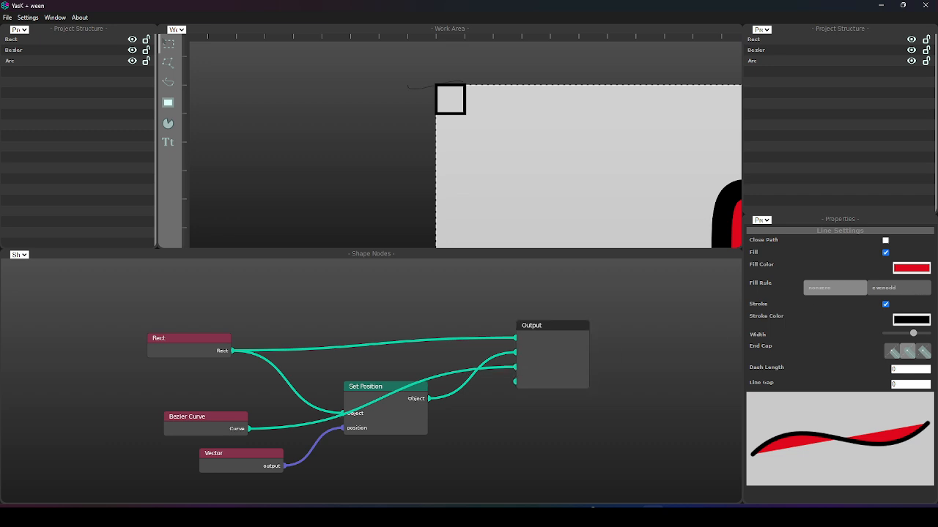